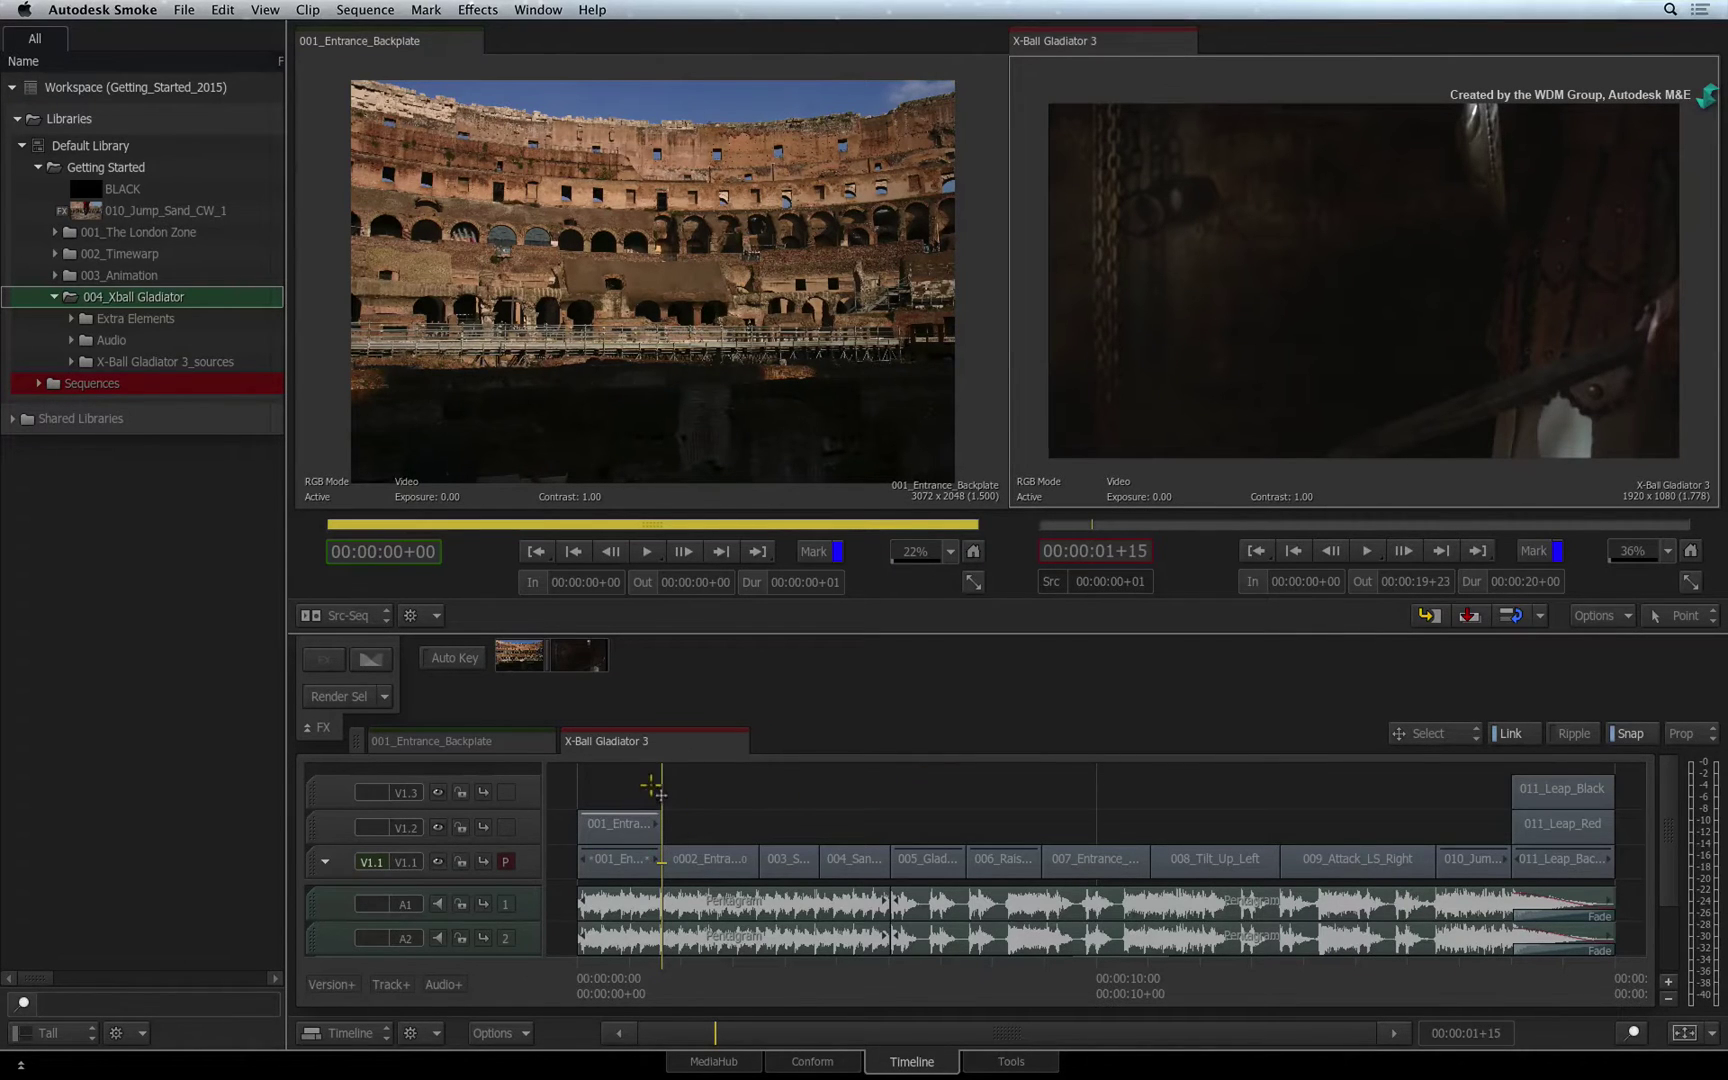
- Scrub to the gladiator shot, then zoom and pan the timeline to frame 005_Gladiator_for_CC
drag(765, 805, 888, 820)
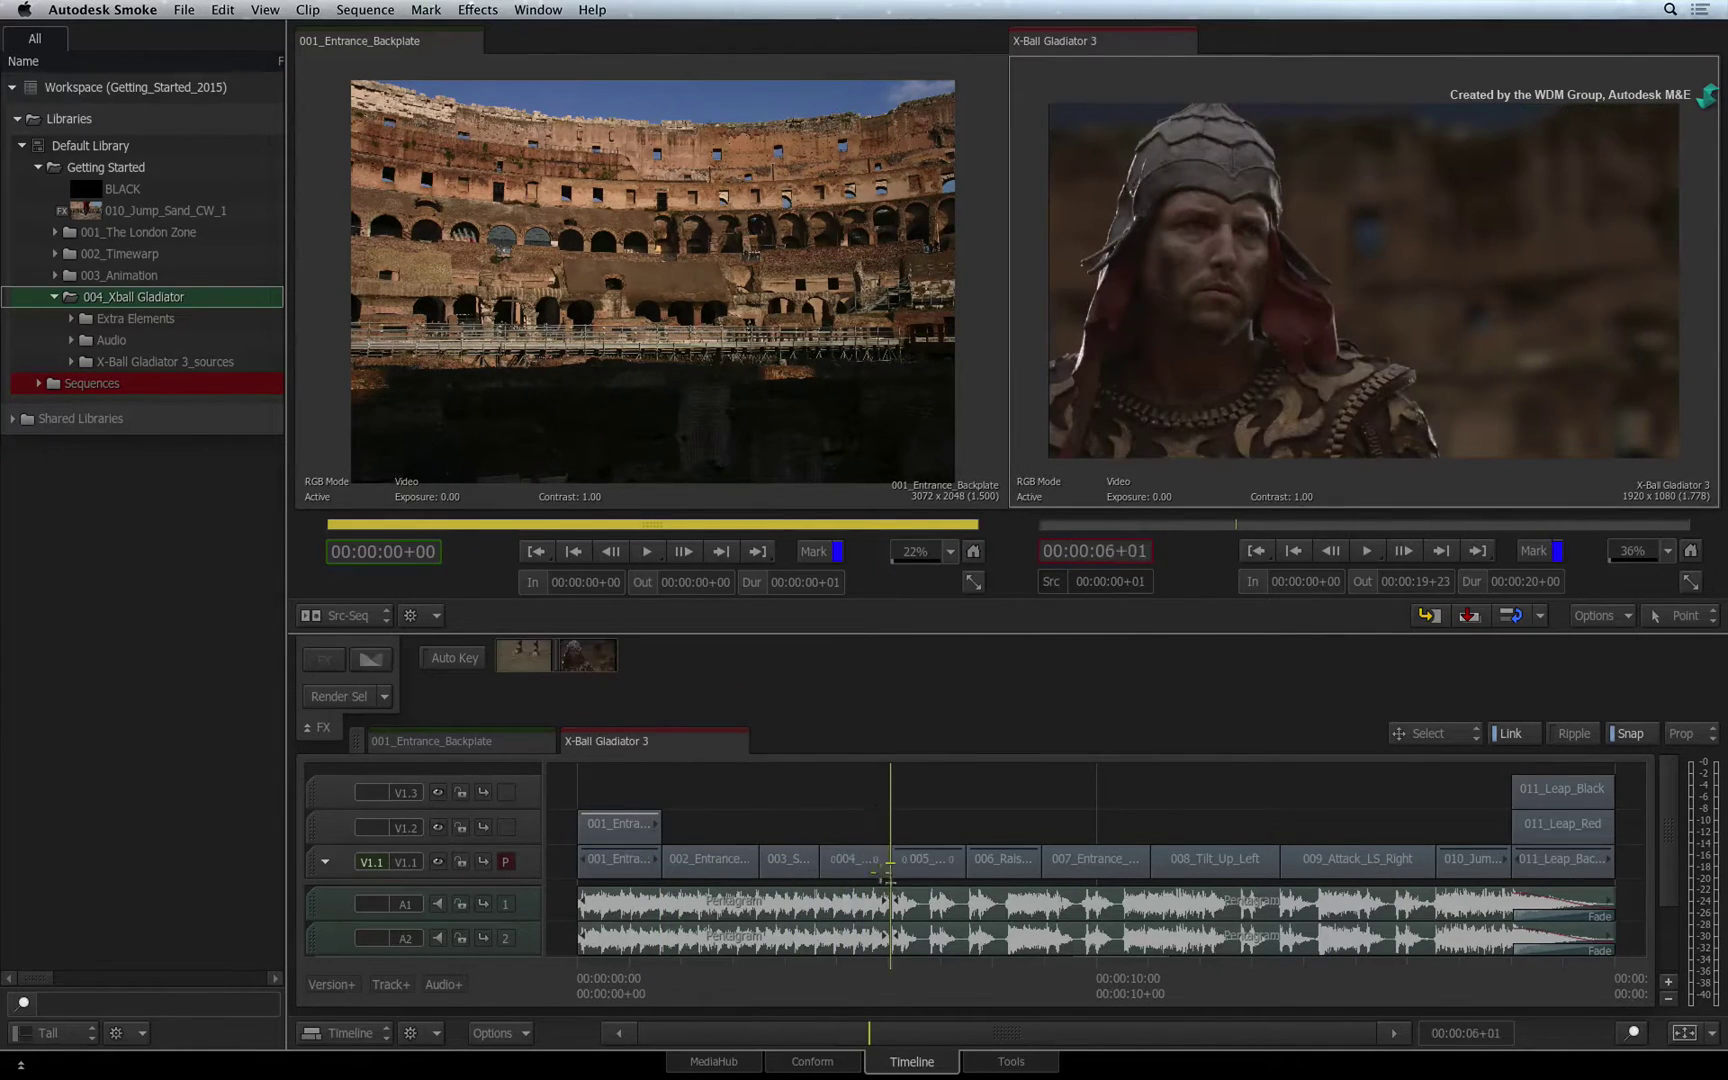
drag(869, 1027, 849, 710)
drag(1092, 868, 862, 928)
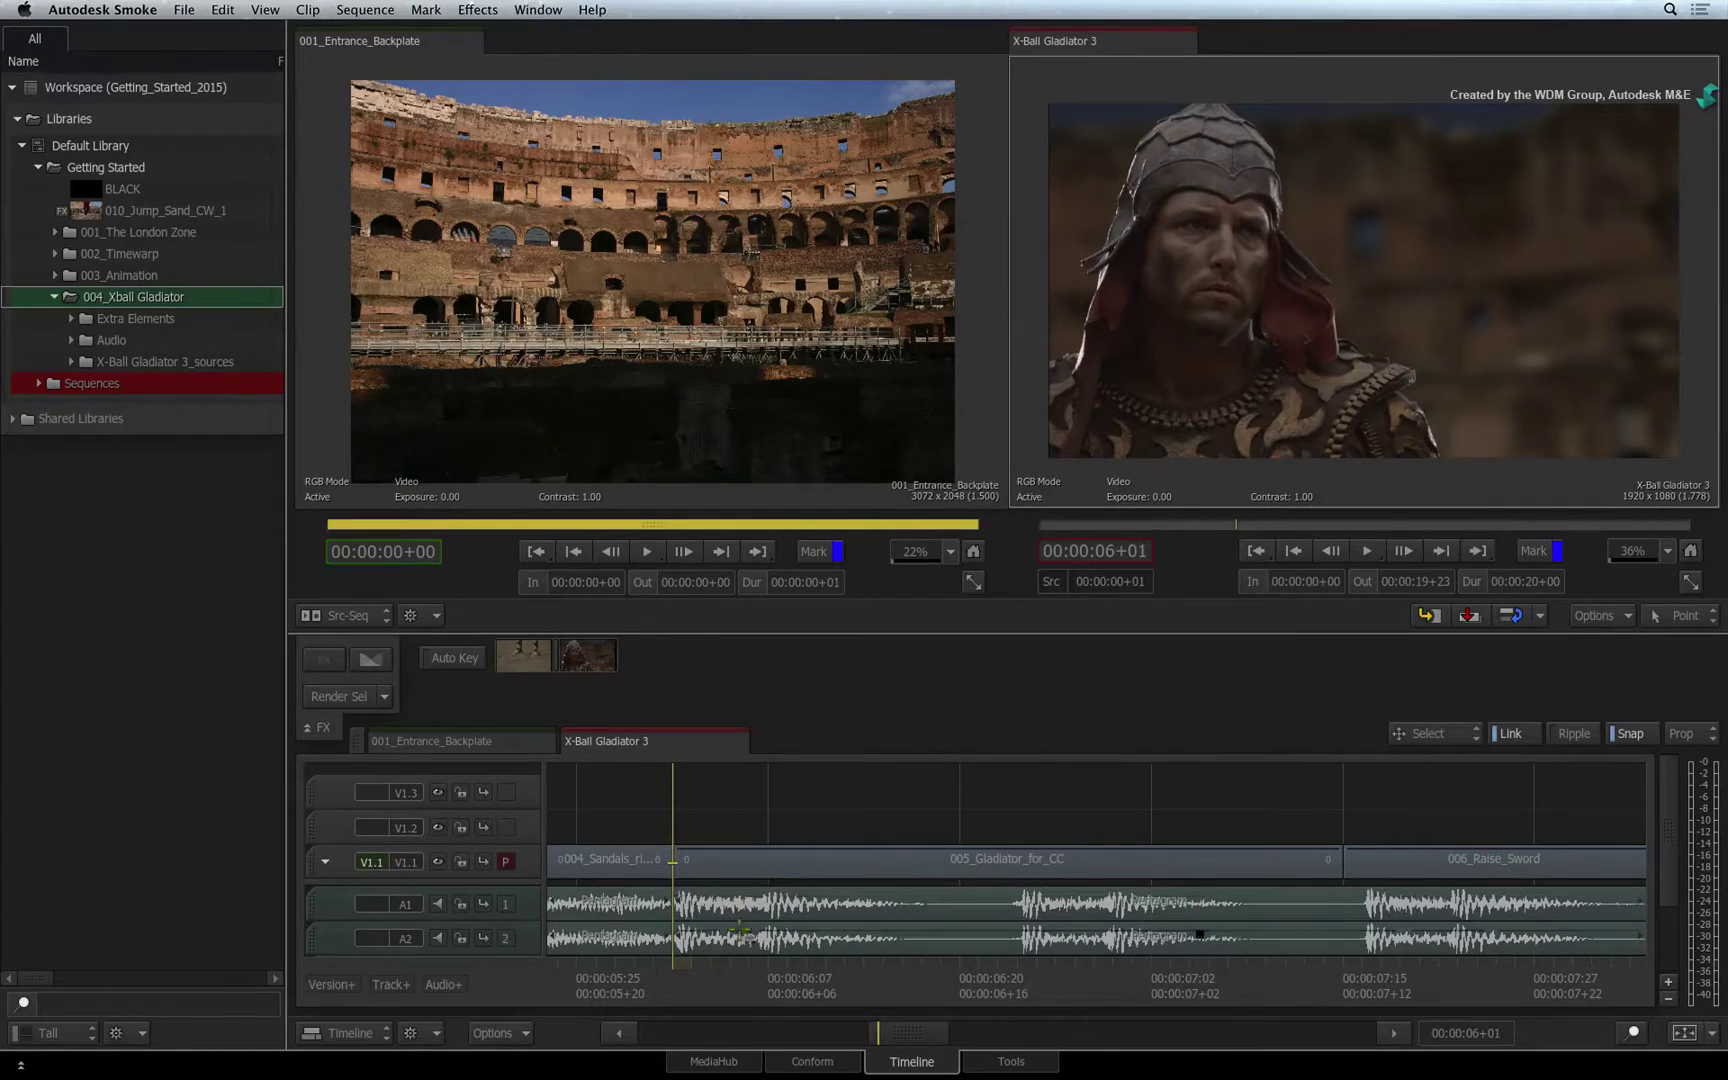
- In MediaHub, browse into the 004_Xball Gladiator Extra Elements folder
click(737, 1060)
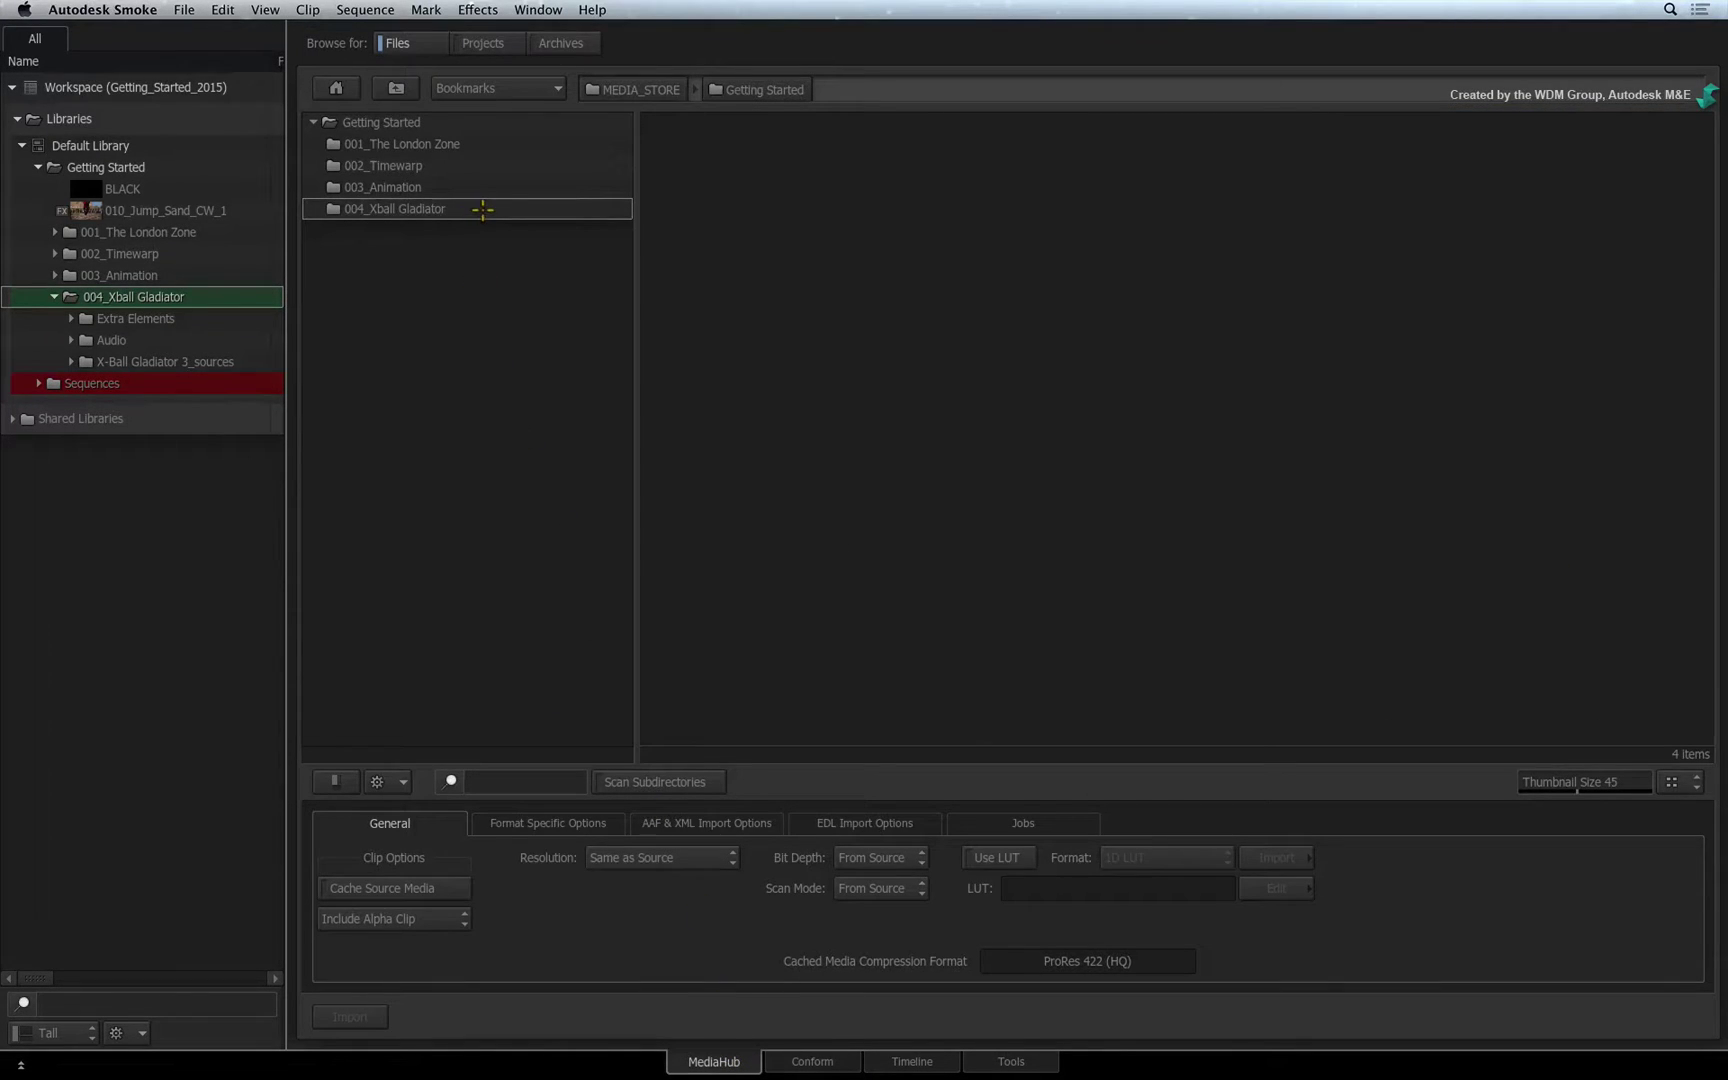
double_click(483, 209)
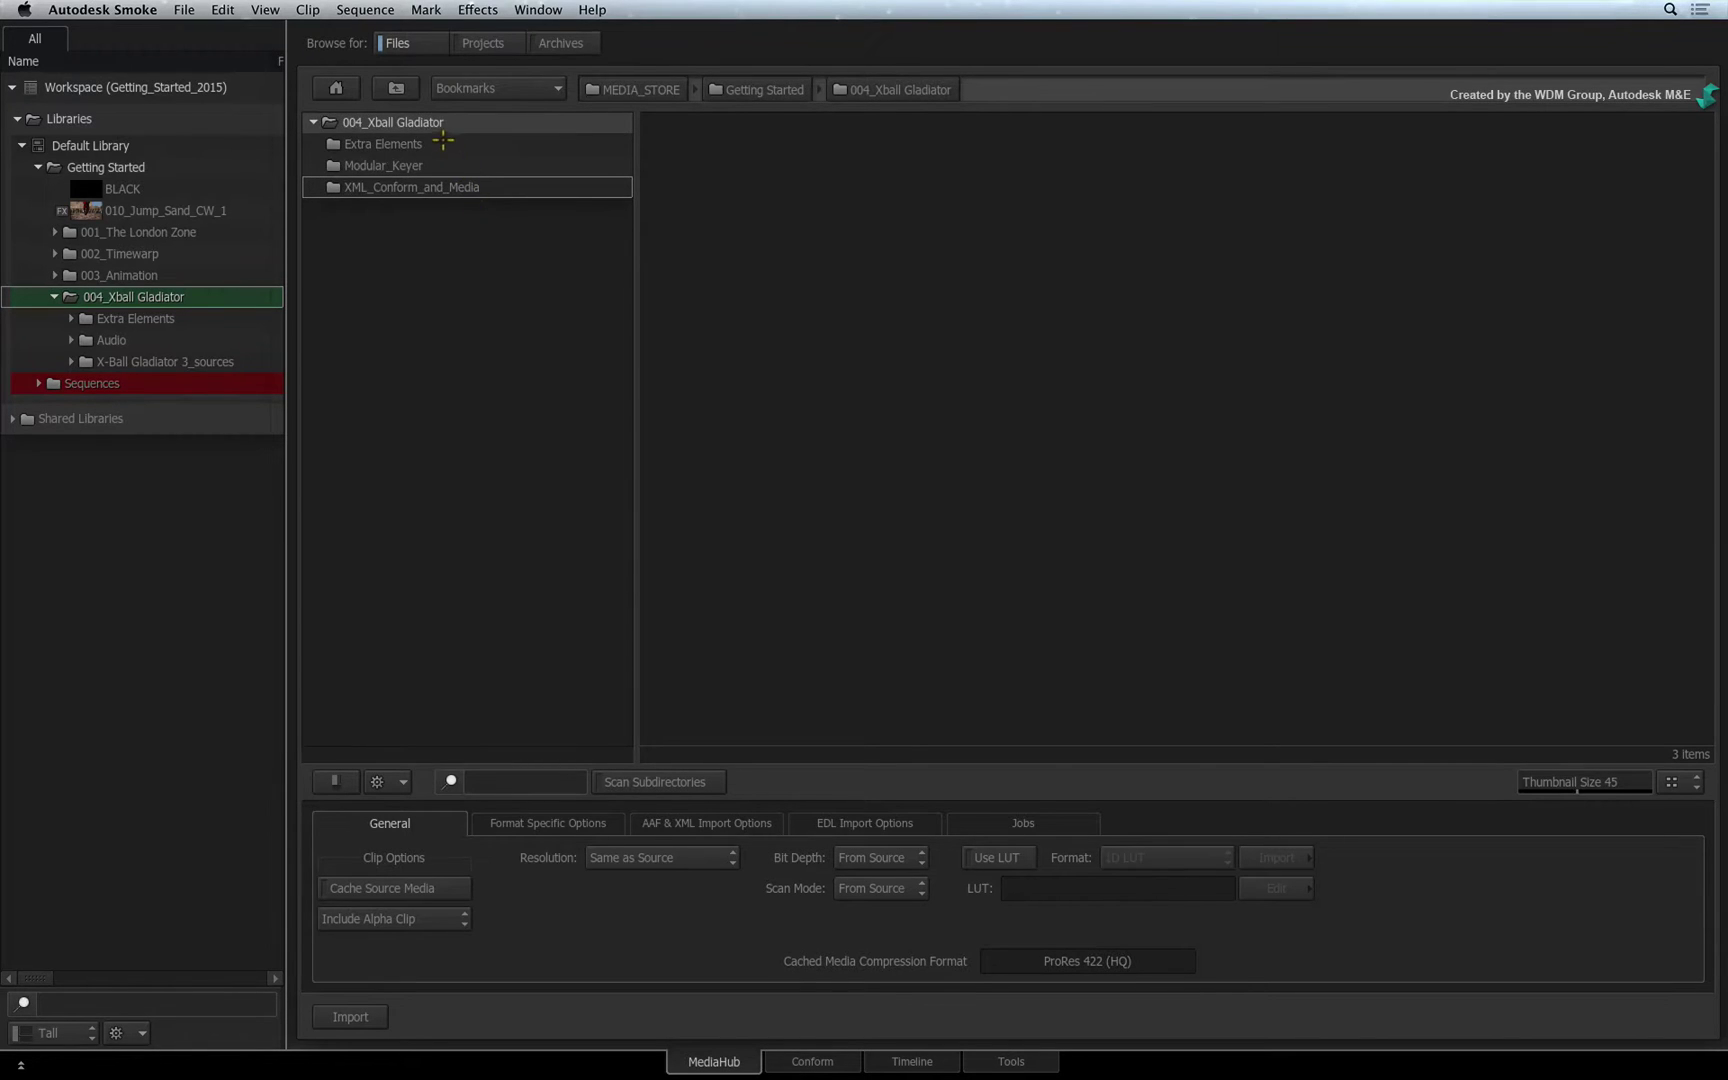
double_click(441, 143)
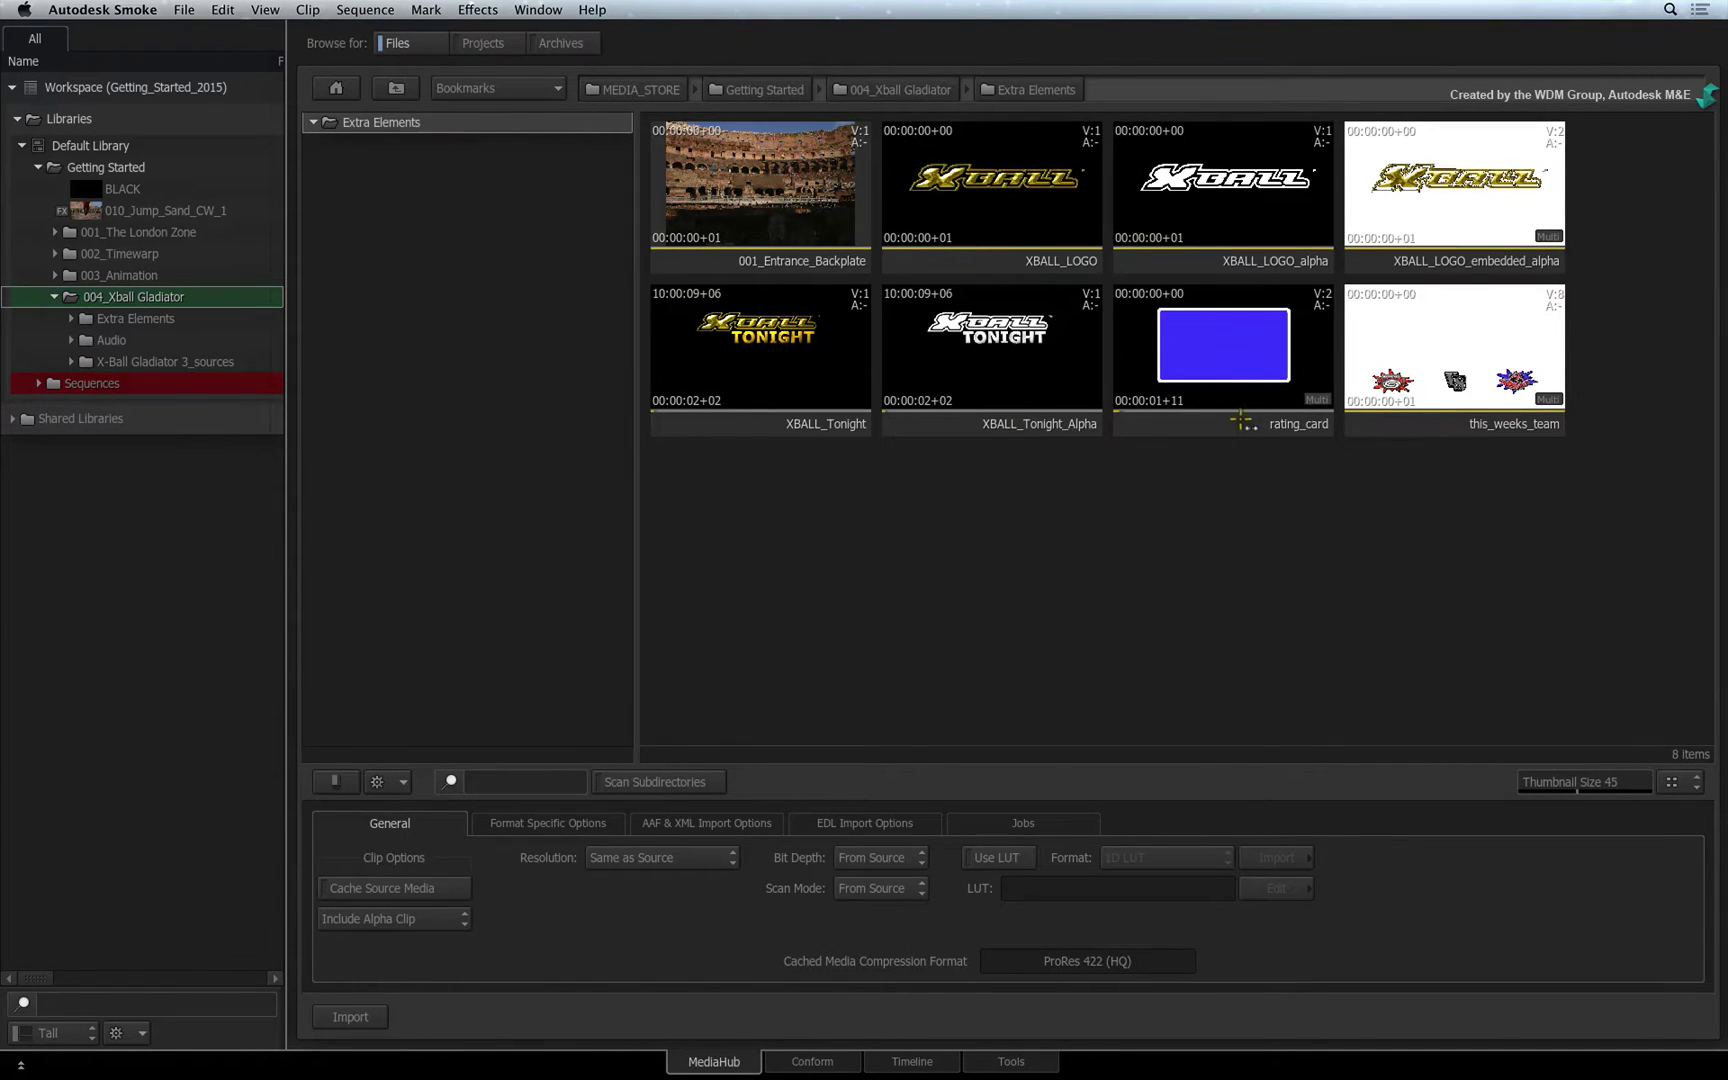
- Select the rating_card multi-channel clip and expand and collapse it to view its fill and alpha
click(1243, 423)
click(1312, 399)
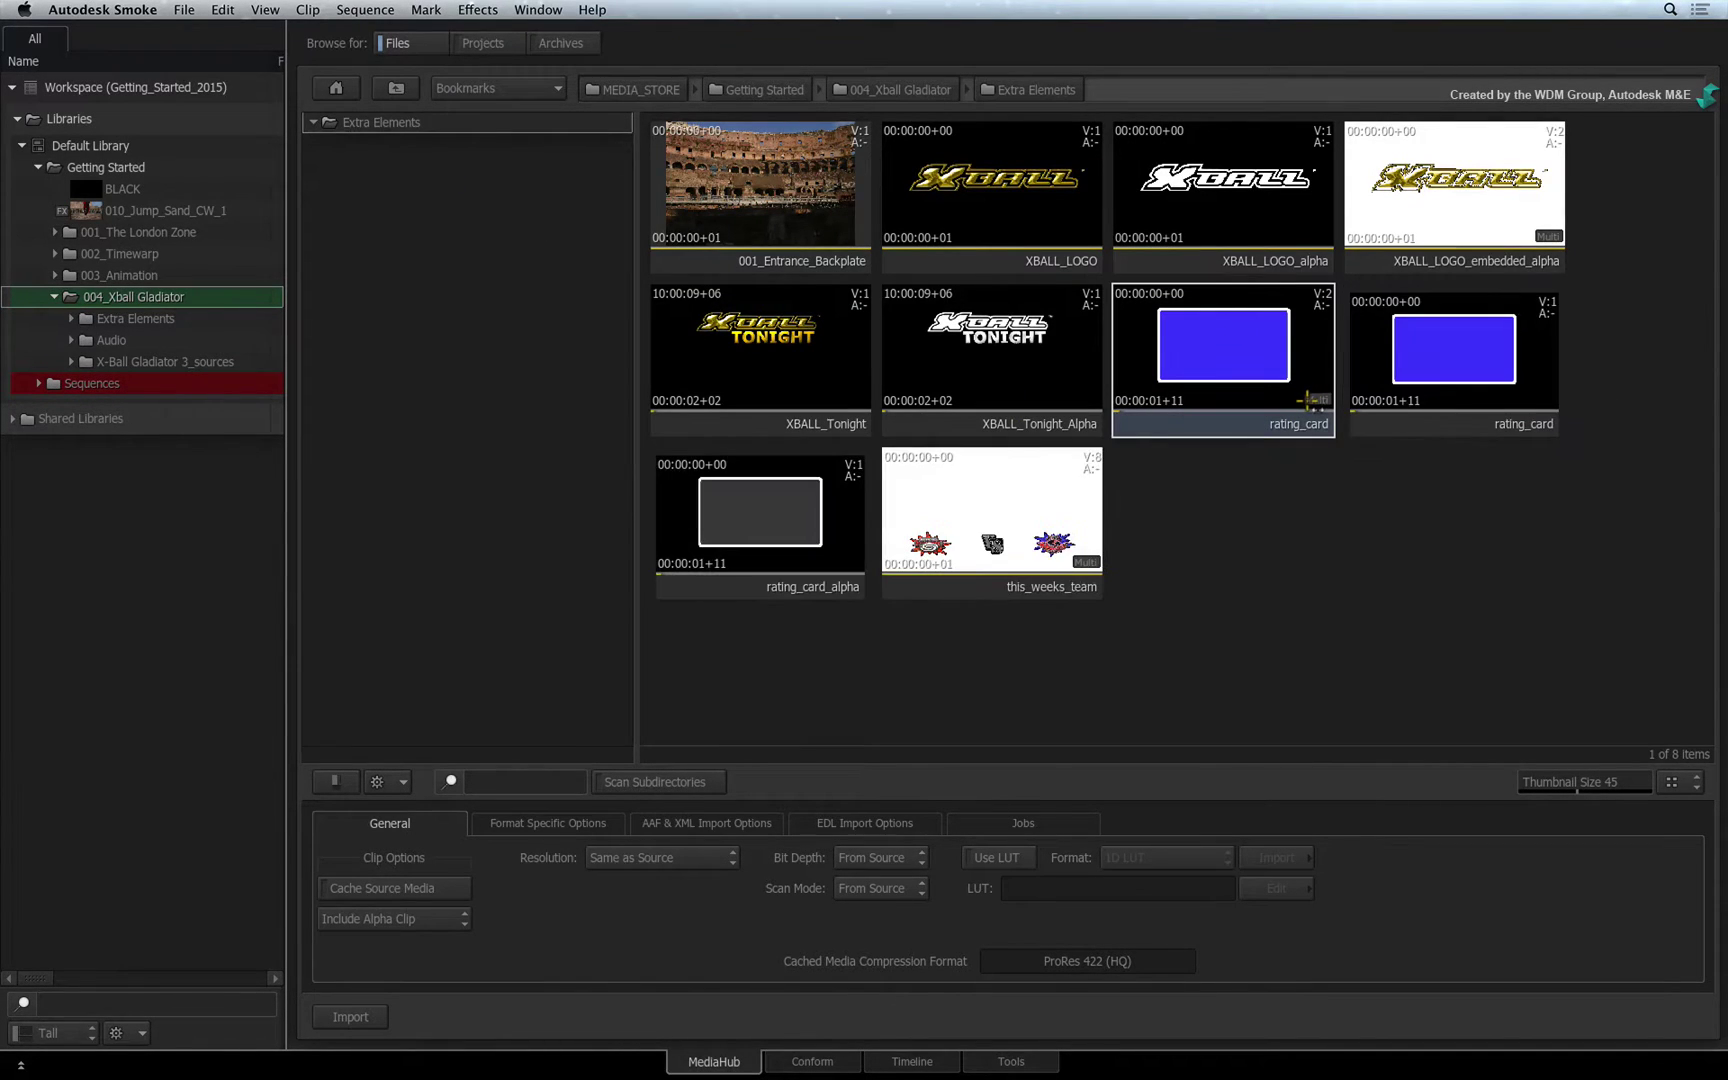
click(1310, 399)
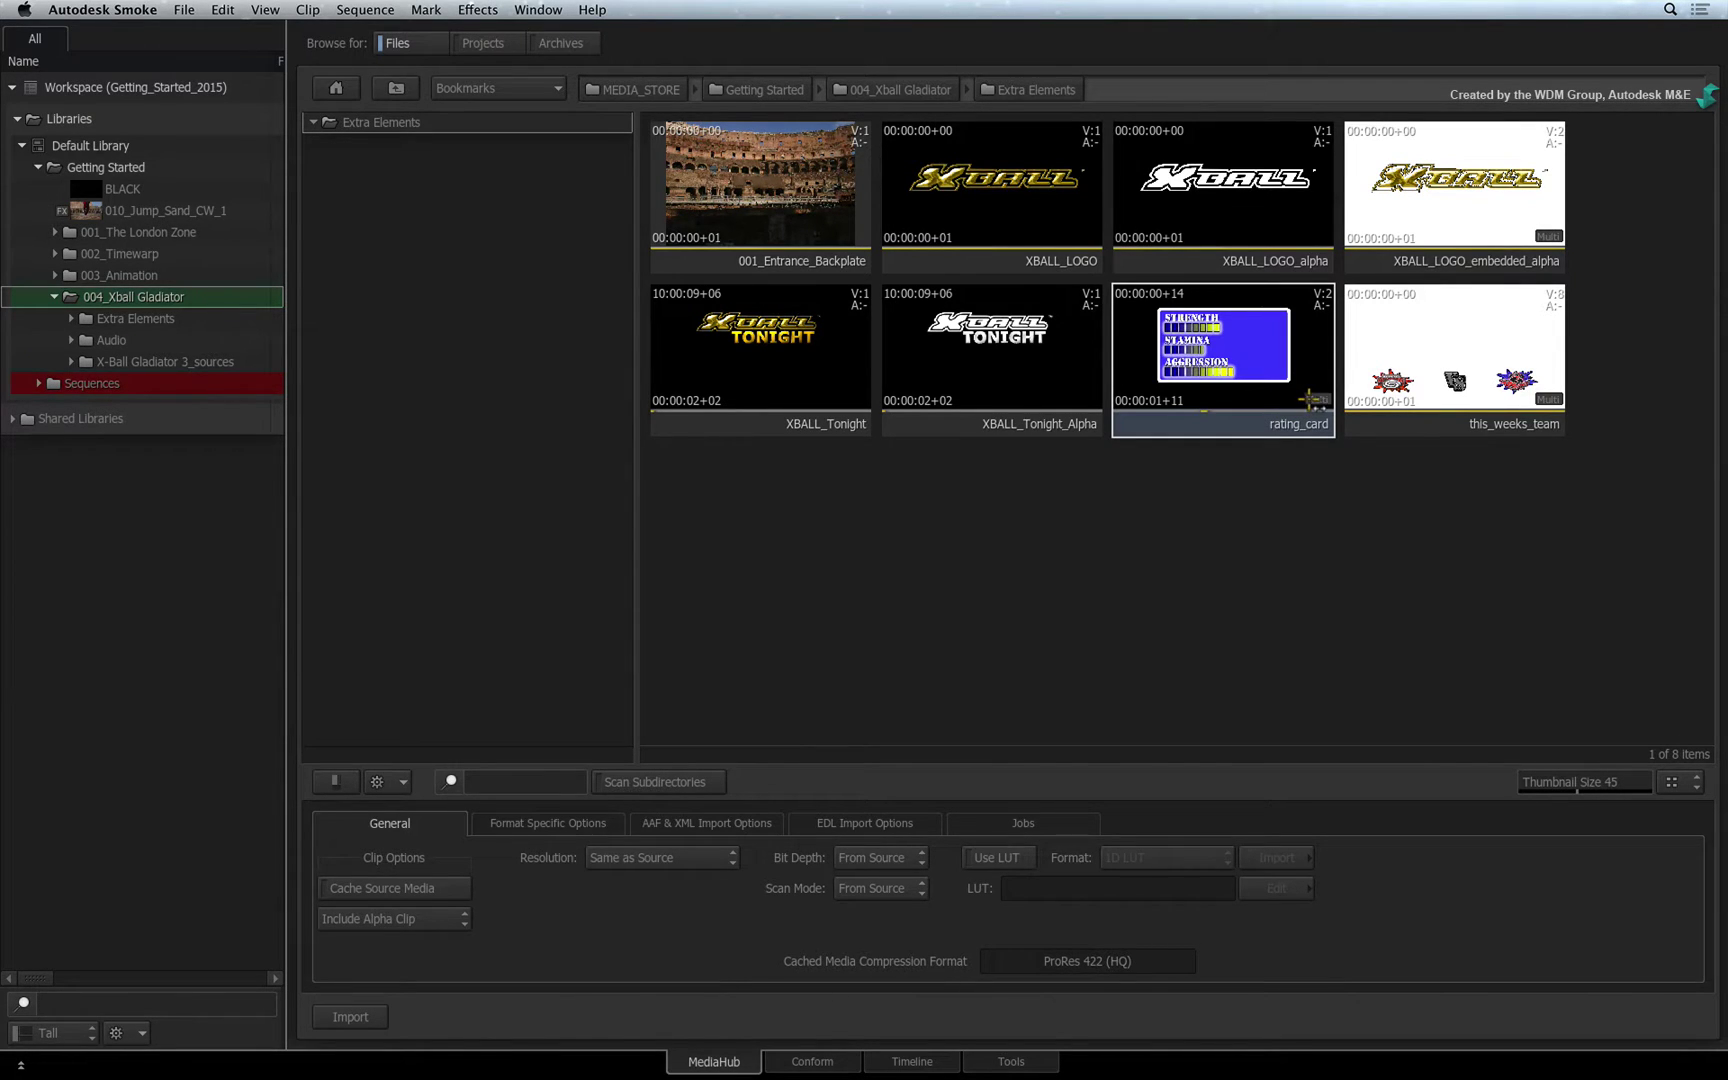
click(1309, 398)
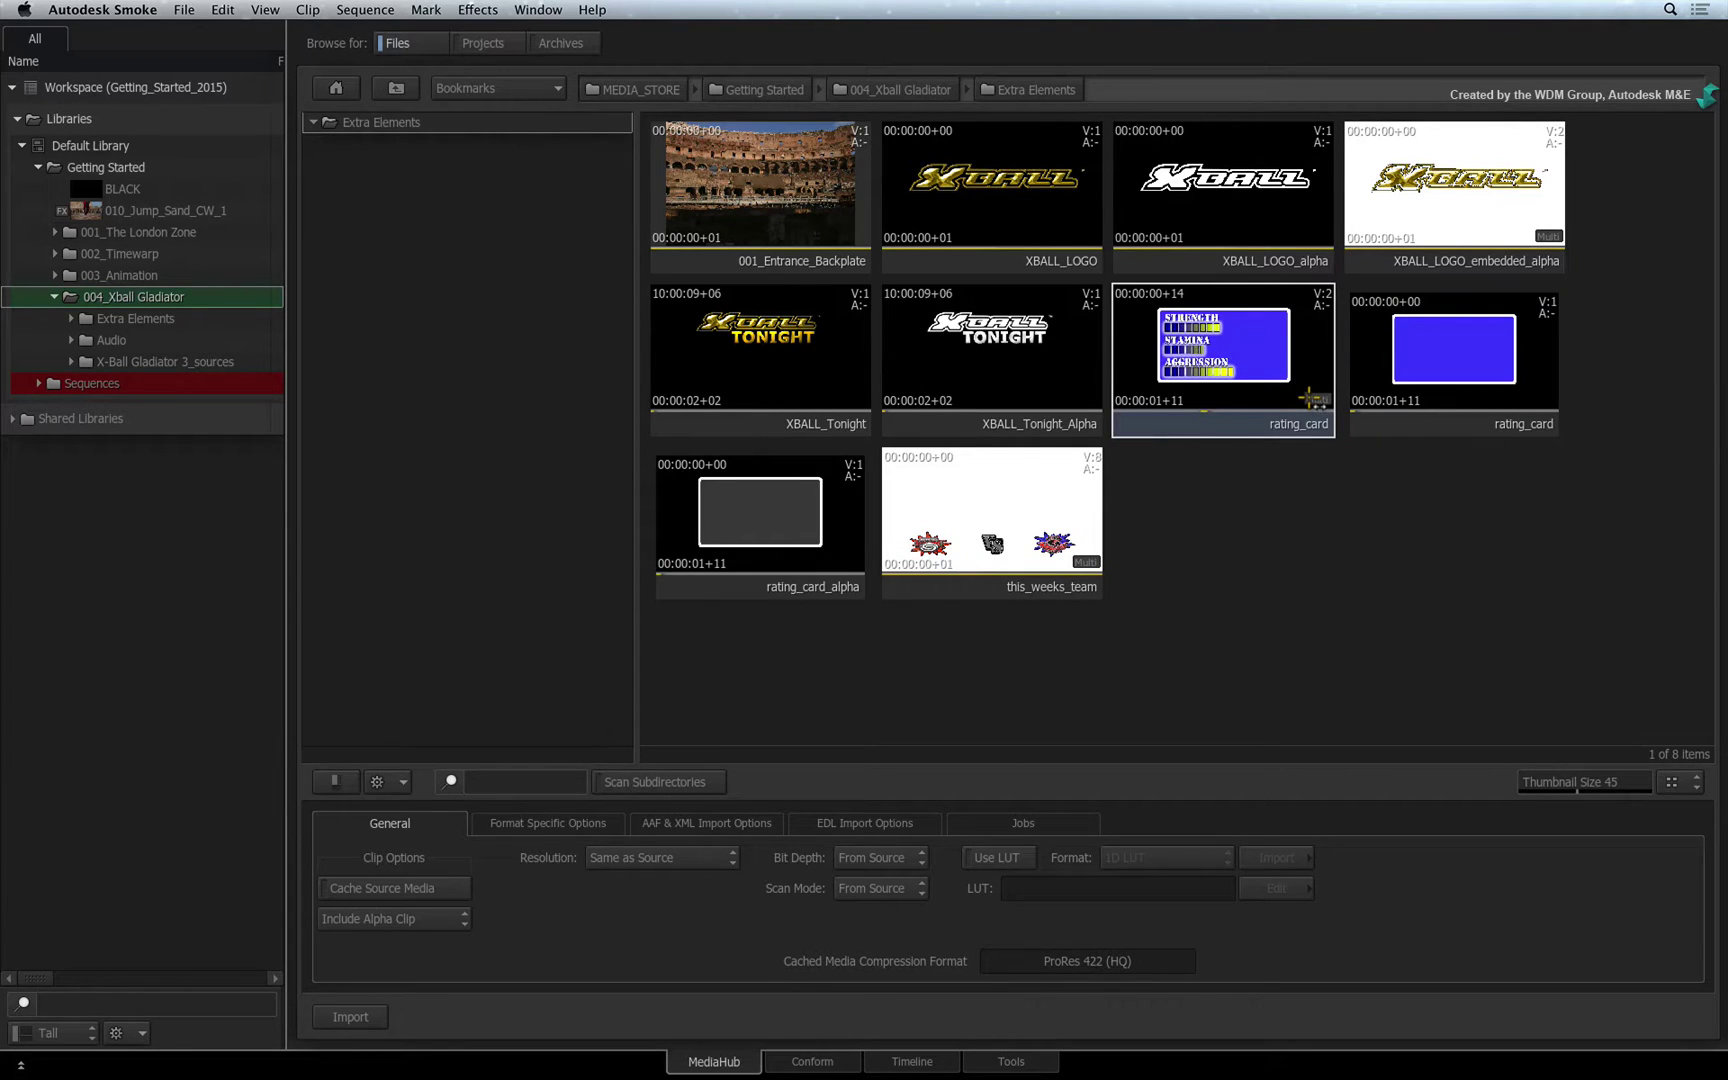
click(1309, 398)
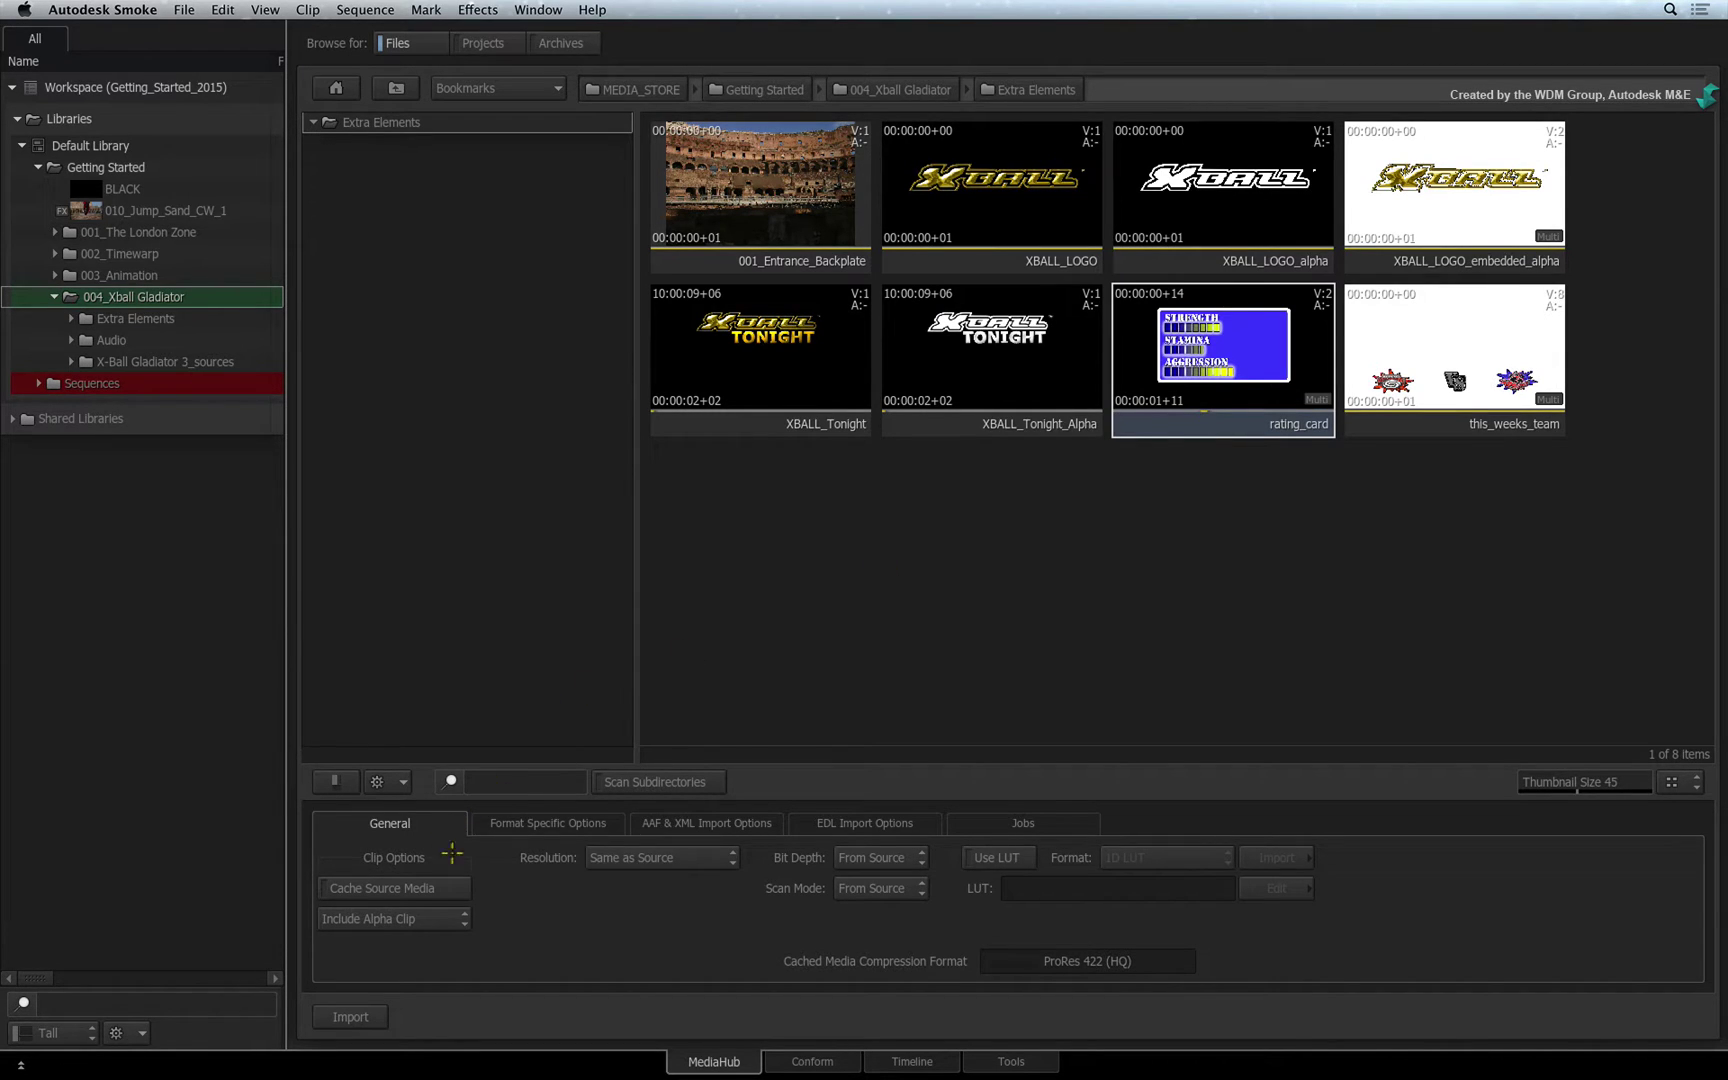
- Import rating_card into the 004_Xball Gladiator library with its alpha as a Matte Container and Add Comp off
click(450, 918)
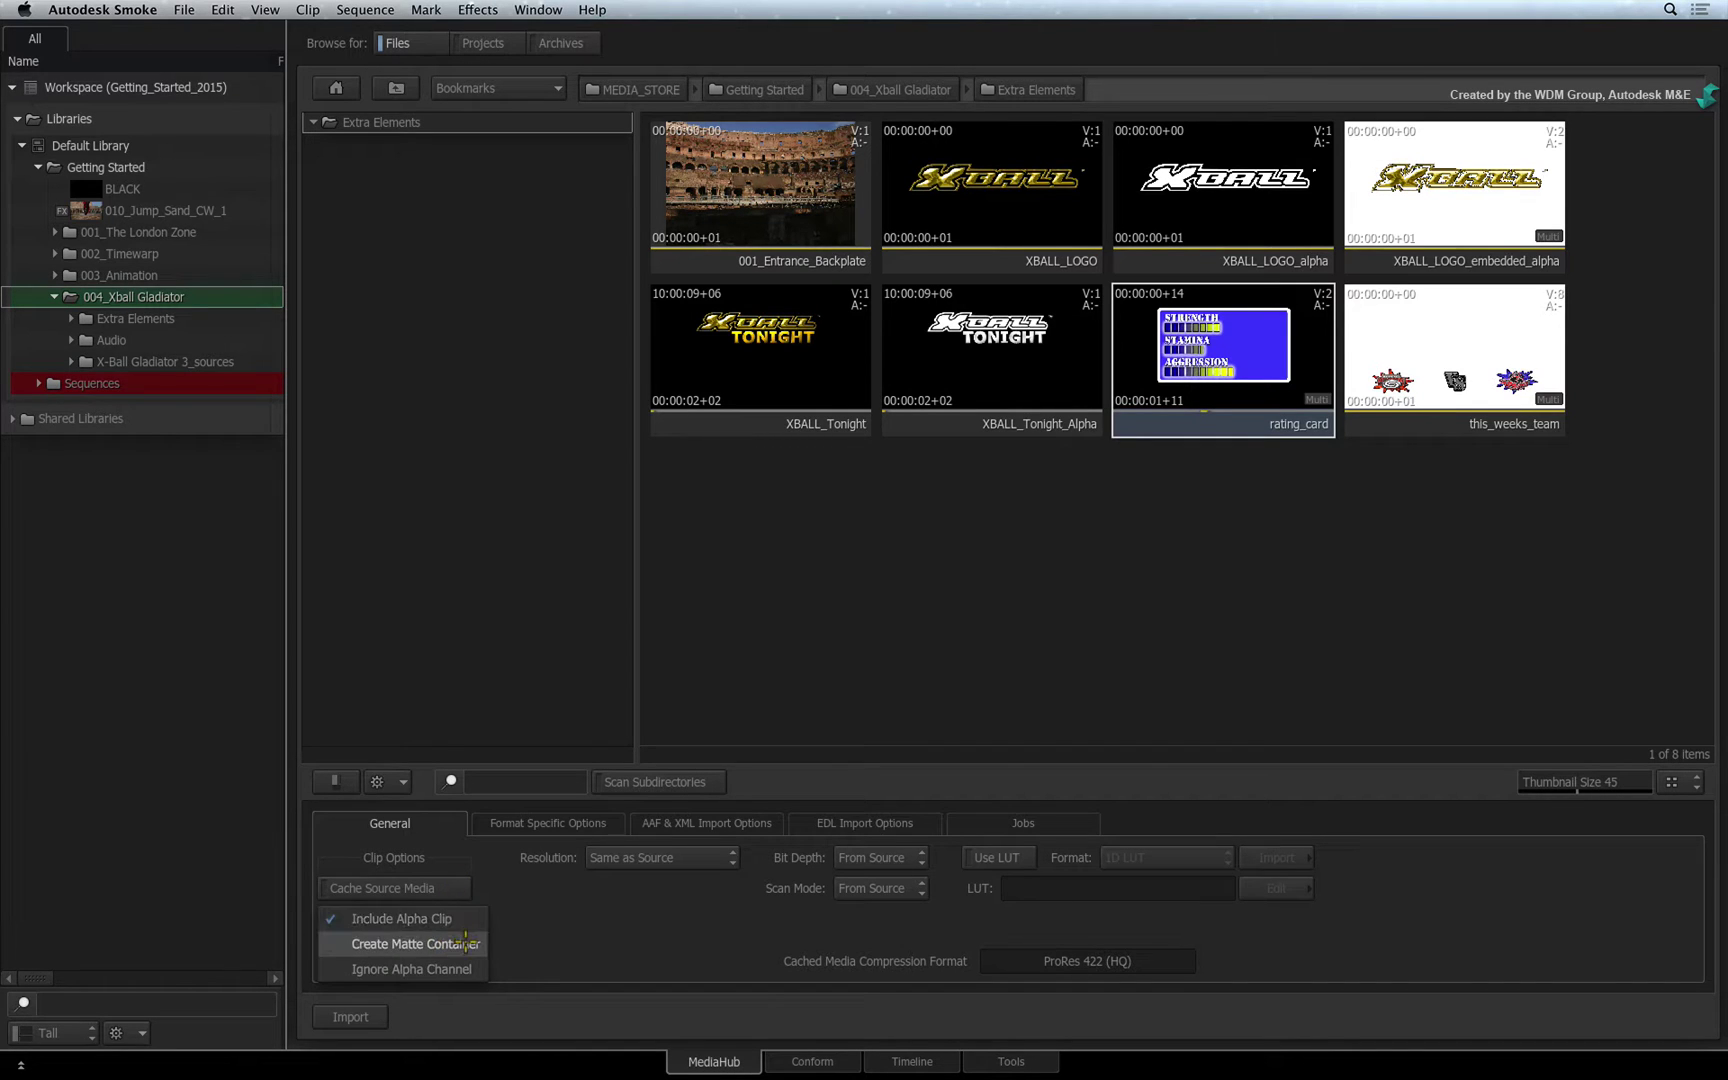
click(465, 942)
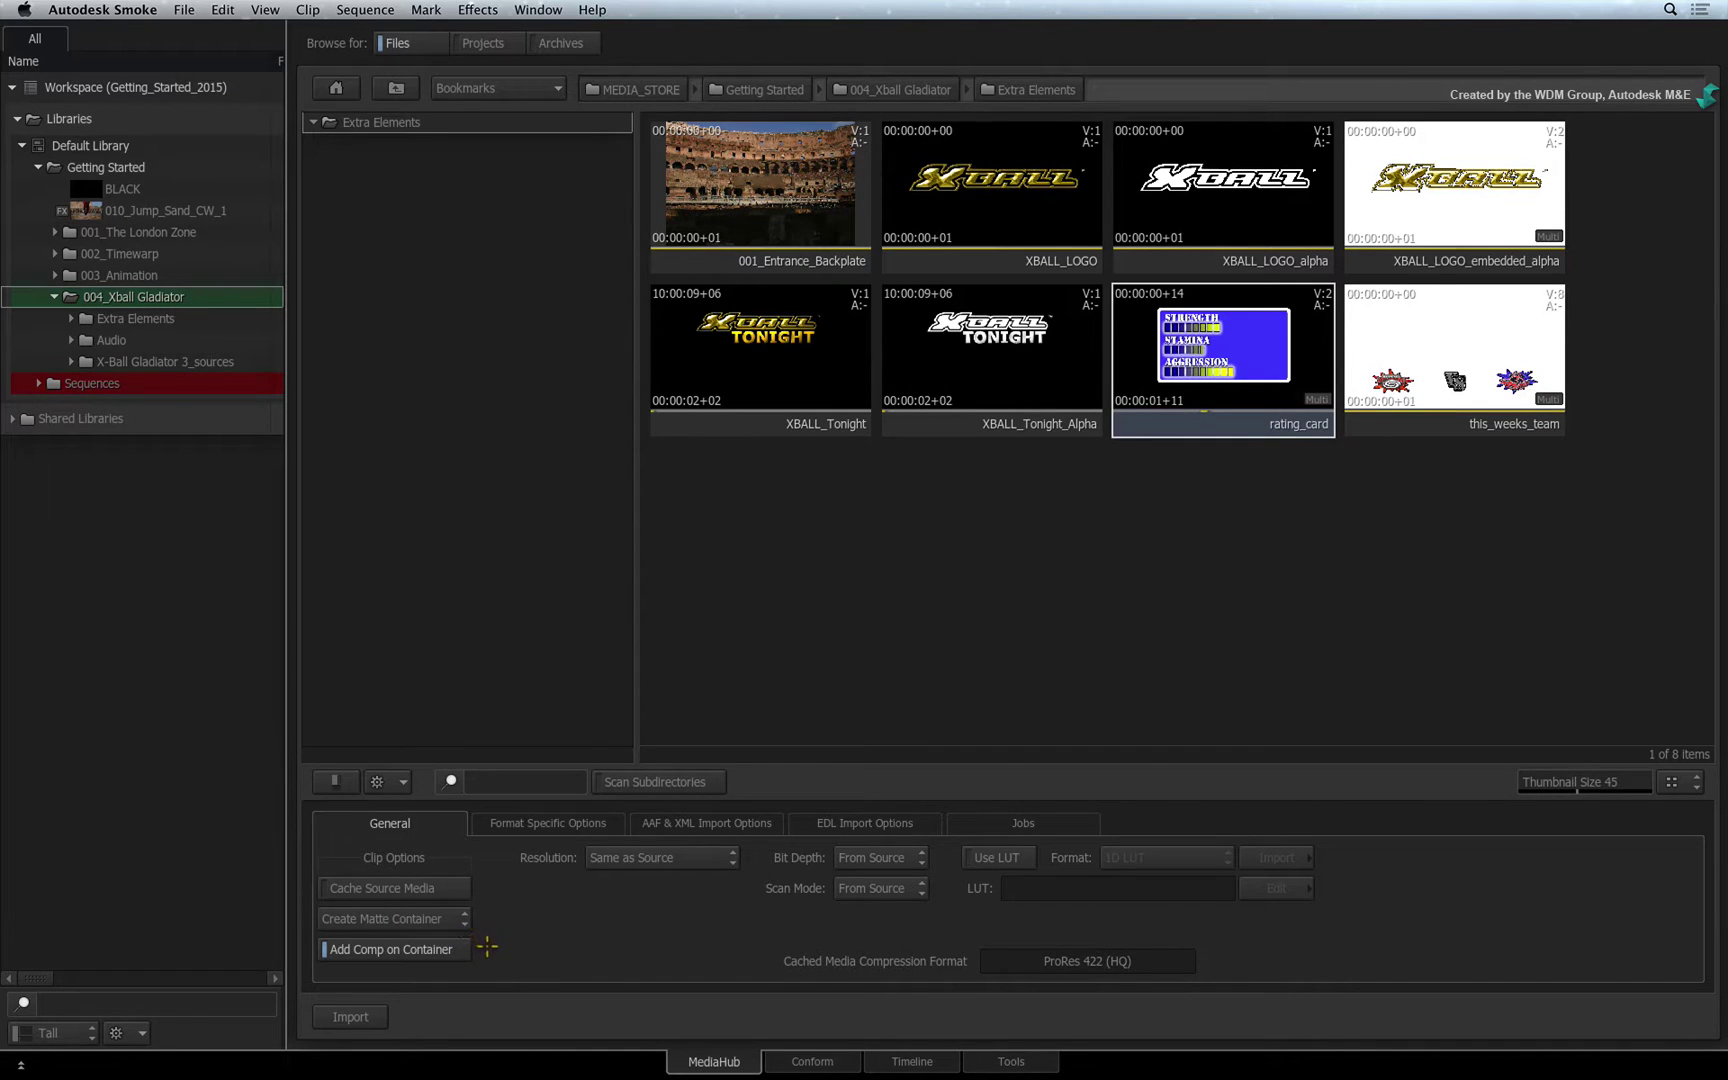
click(440, 948)
drag(1217, 440, 186, 297)
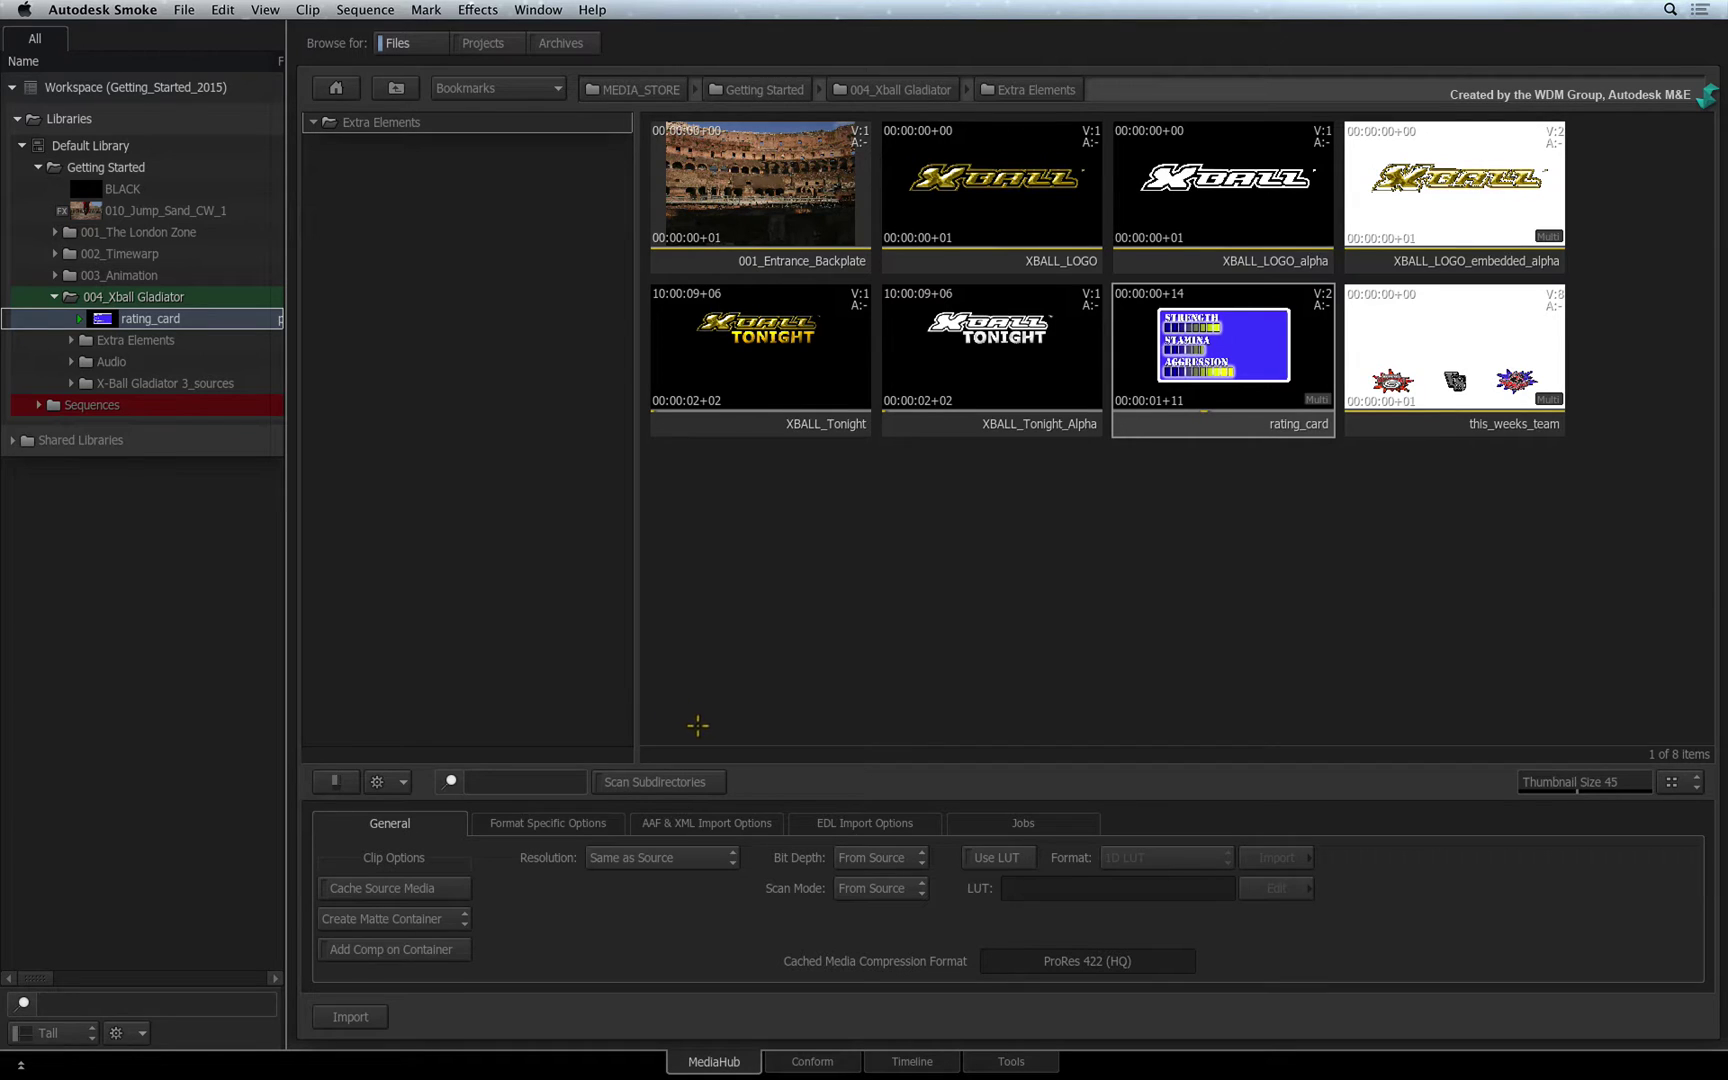
- Place rating_card on track V1.2 above the gladiator clip and preview its stat bars
click(879, 1066)
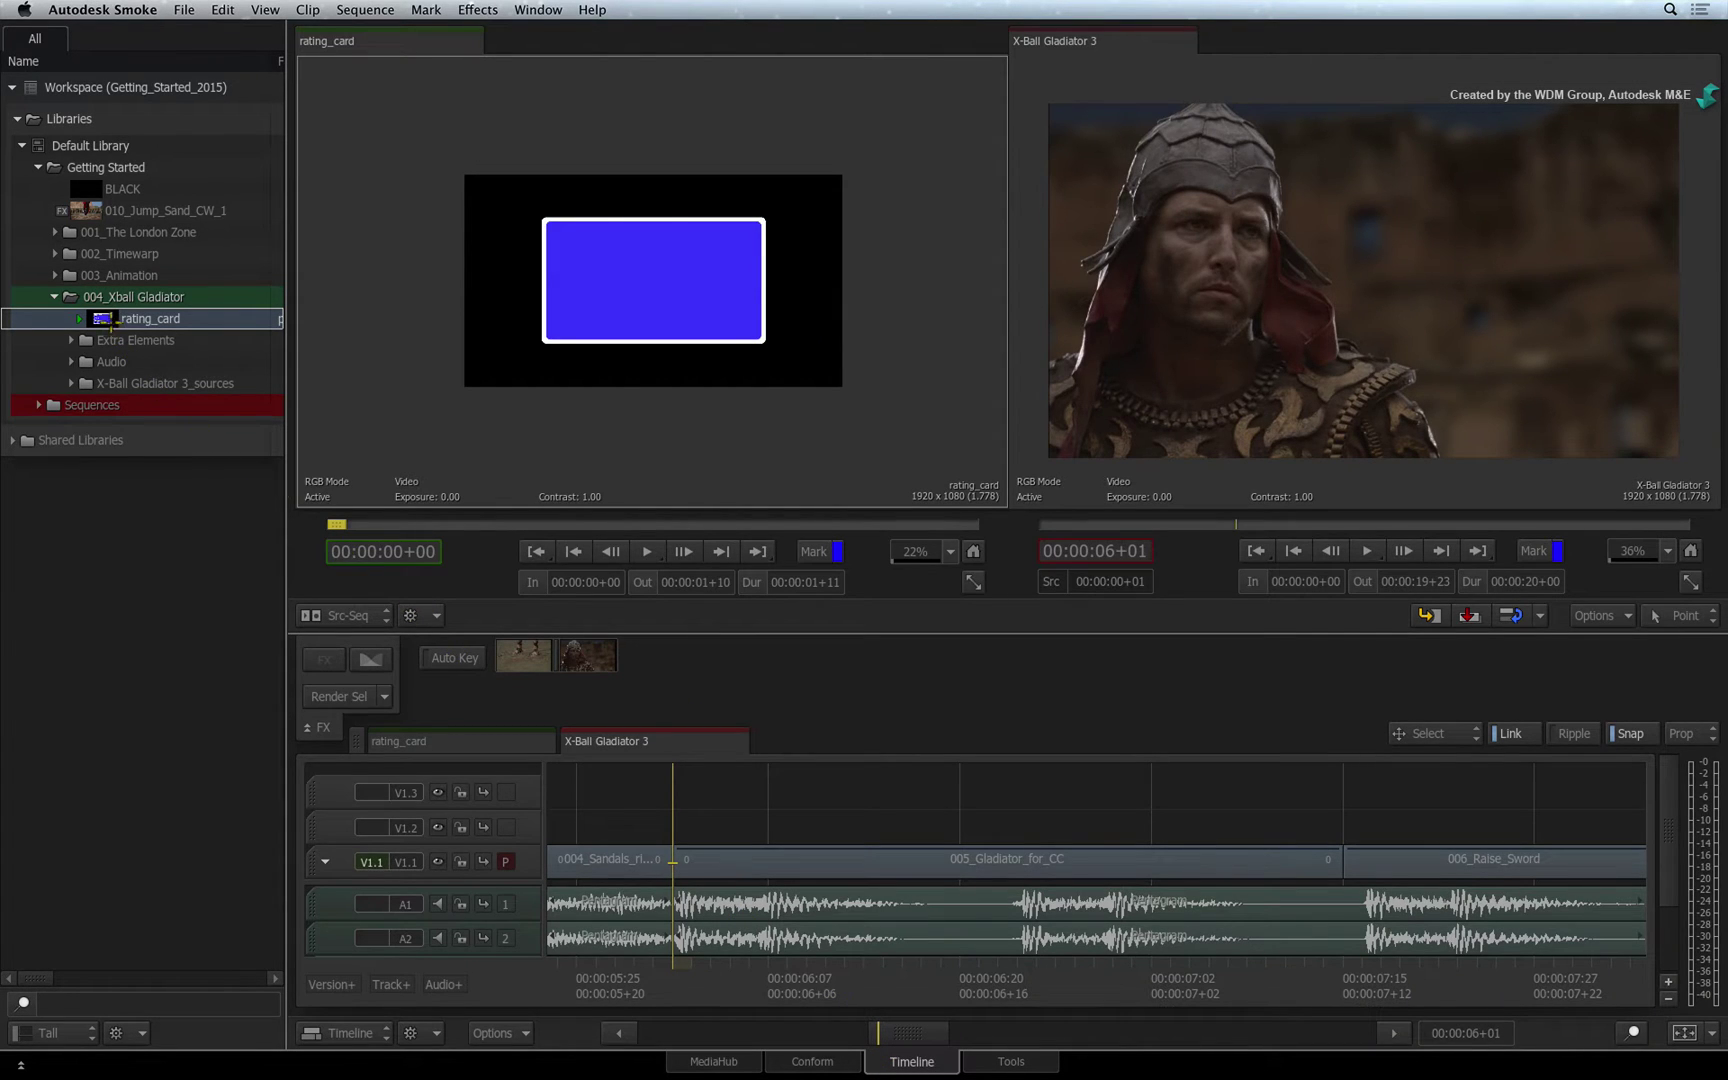
drag(106, 322, 674, 824)
click(674, 834)
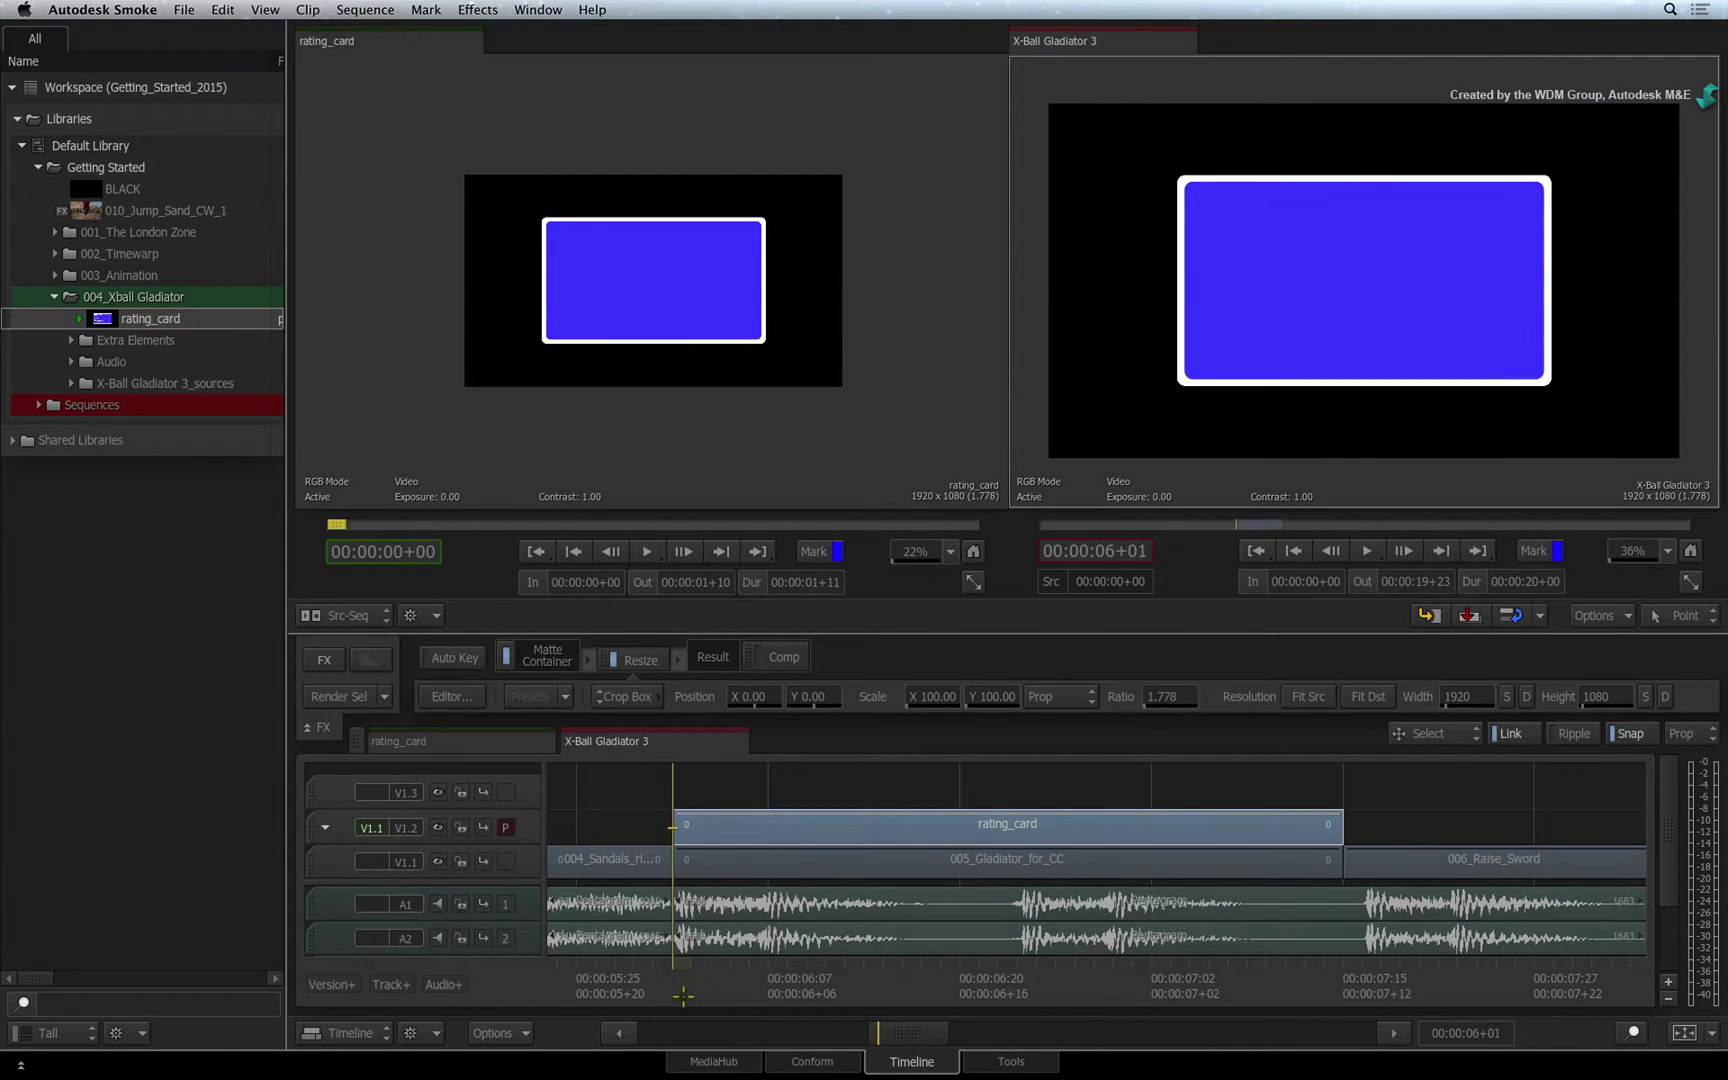
drag(683, 1000, 1038, 985)
drag(940, 948, 762, 823)
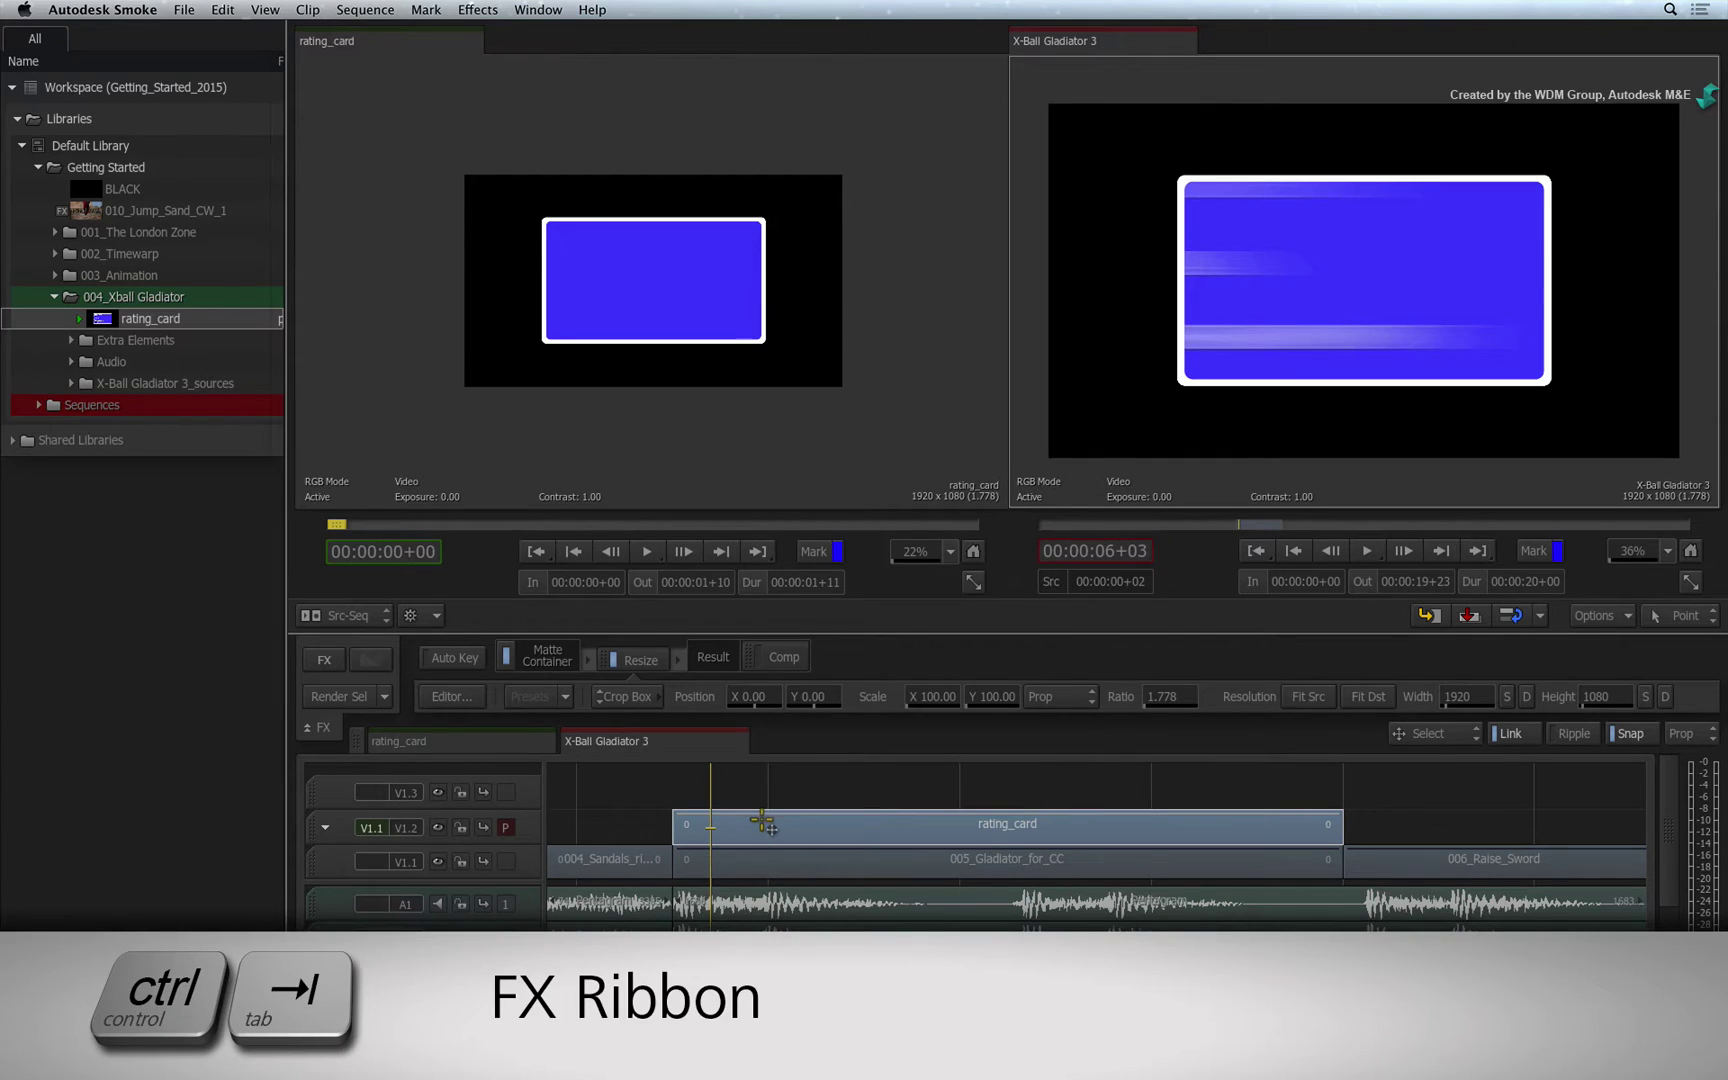
- Add an Action effect to rating_card and enable Use Back to show the gladiator footage behind it
key(ctrl+Tab)
click(722, 716)
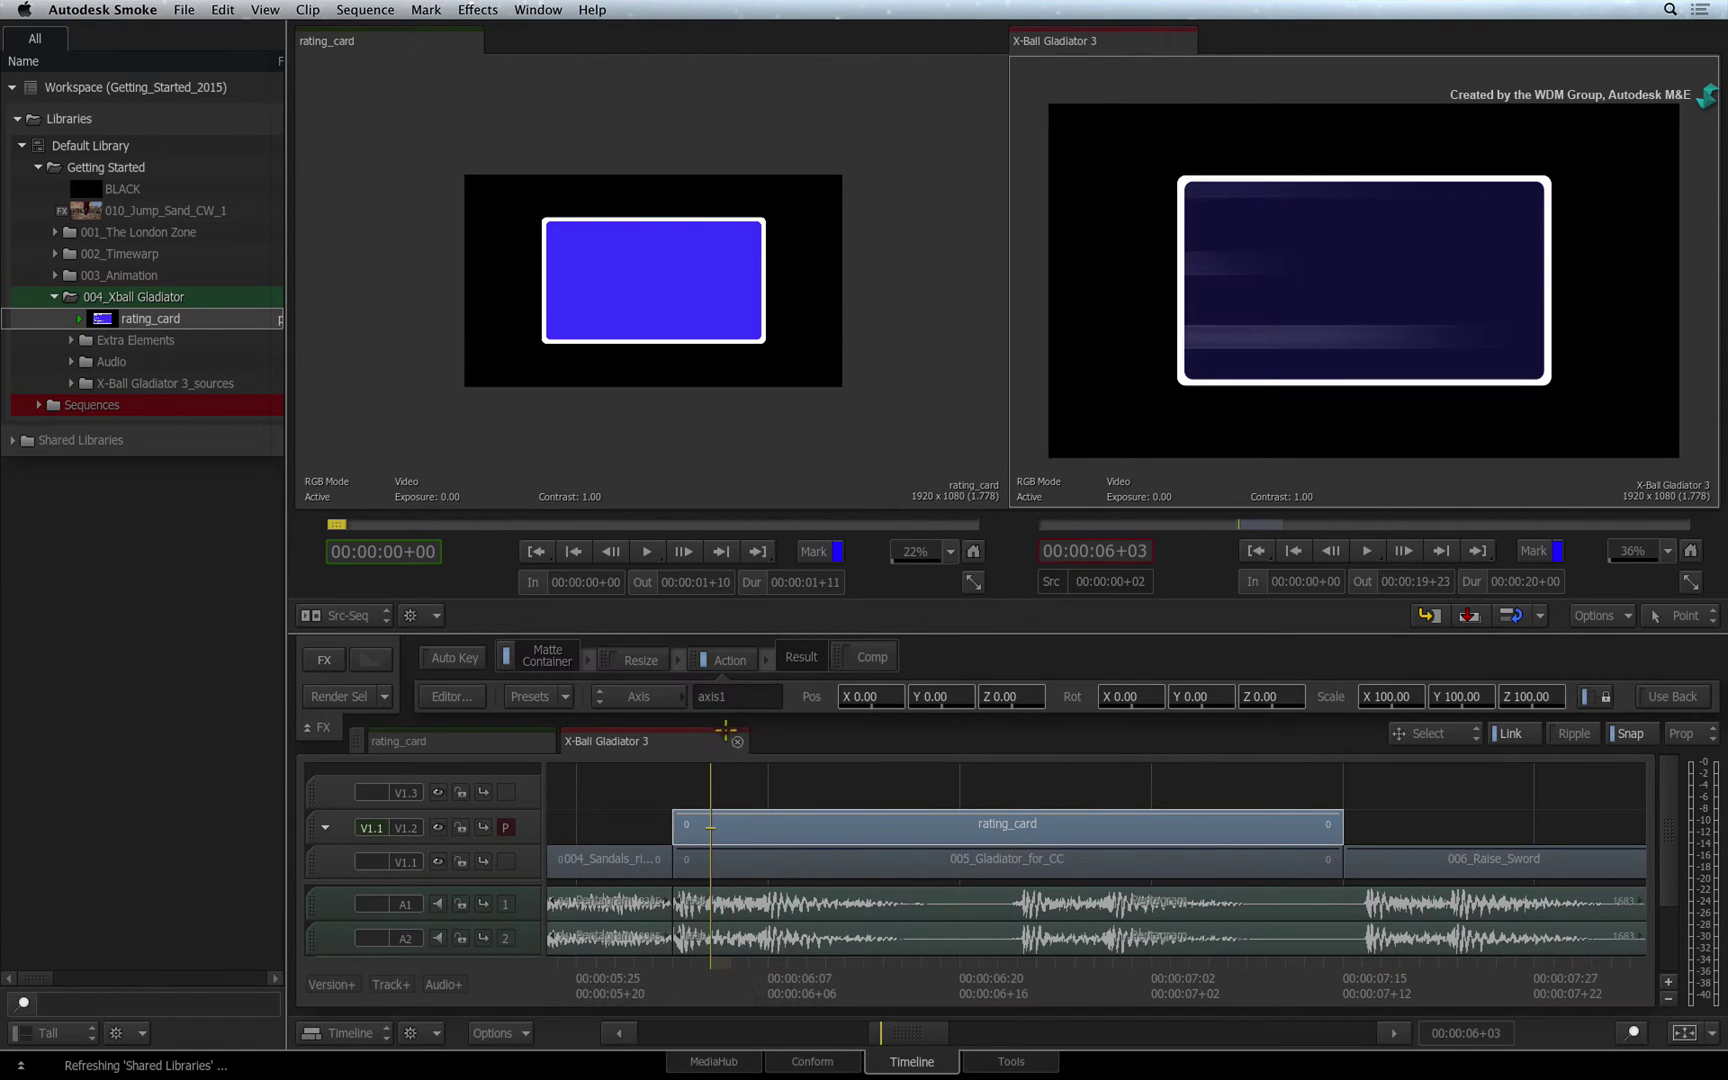
drag(736, 873, 1131, 860)
click(1683, 695)
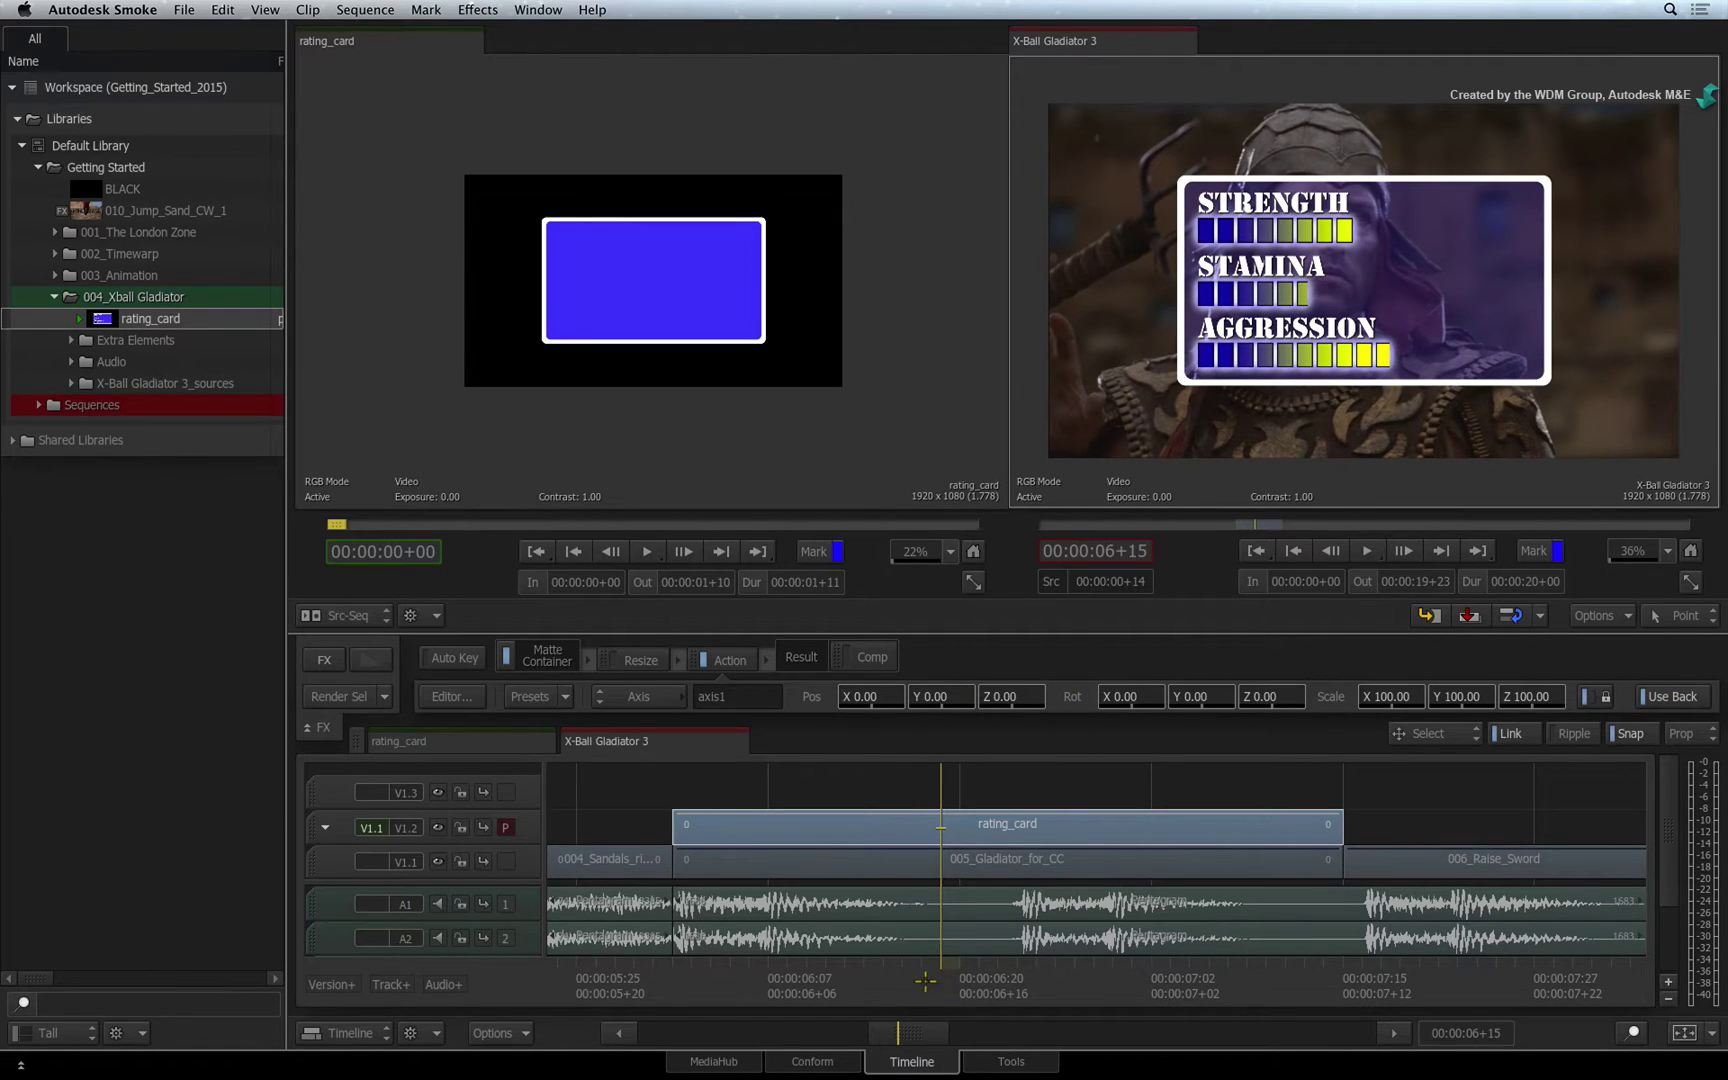
drag(955, 985, 672, 970)
- Open the Action editor in dual viewers with the schematic, then reposition and select the Axis node
click(452, 697)
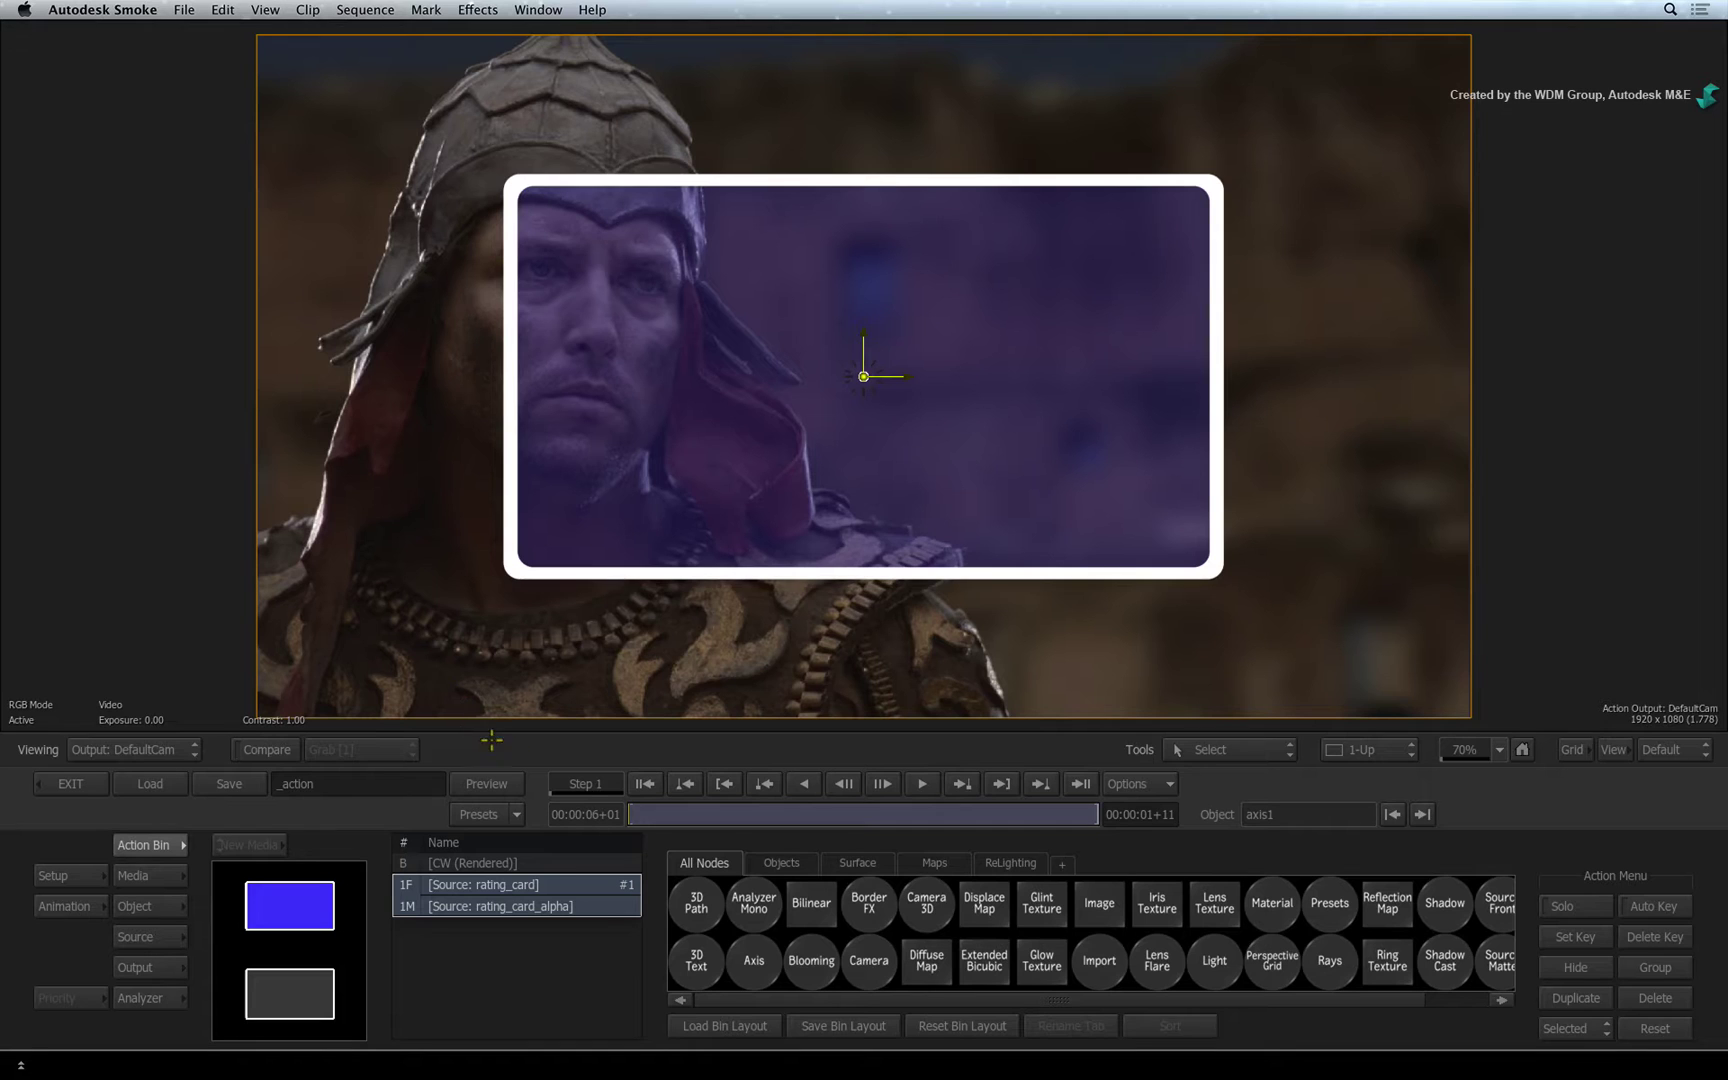
mouse_move(635, 812)
mouse_down()
mouse_move(780, 810)
mouse_move(640, 812)
mouse_up()
key(alt+2)
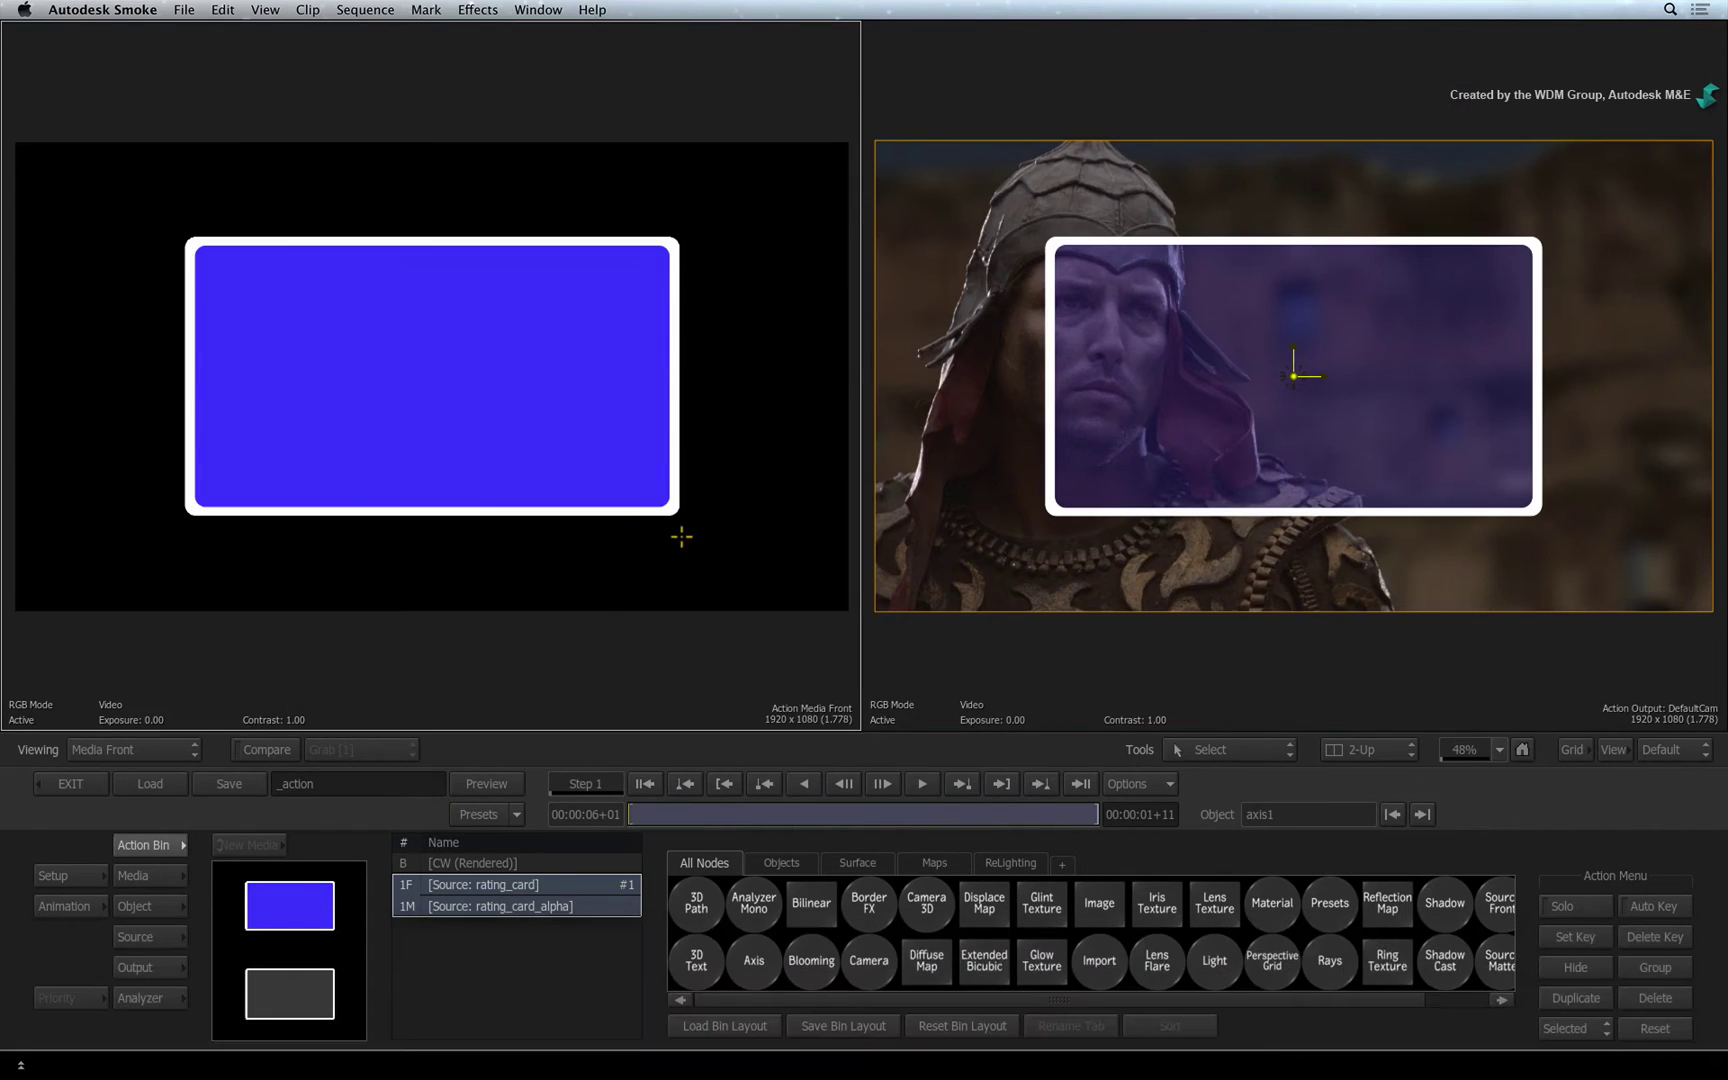
key(Escape)
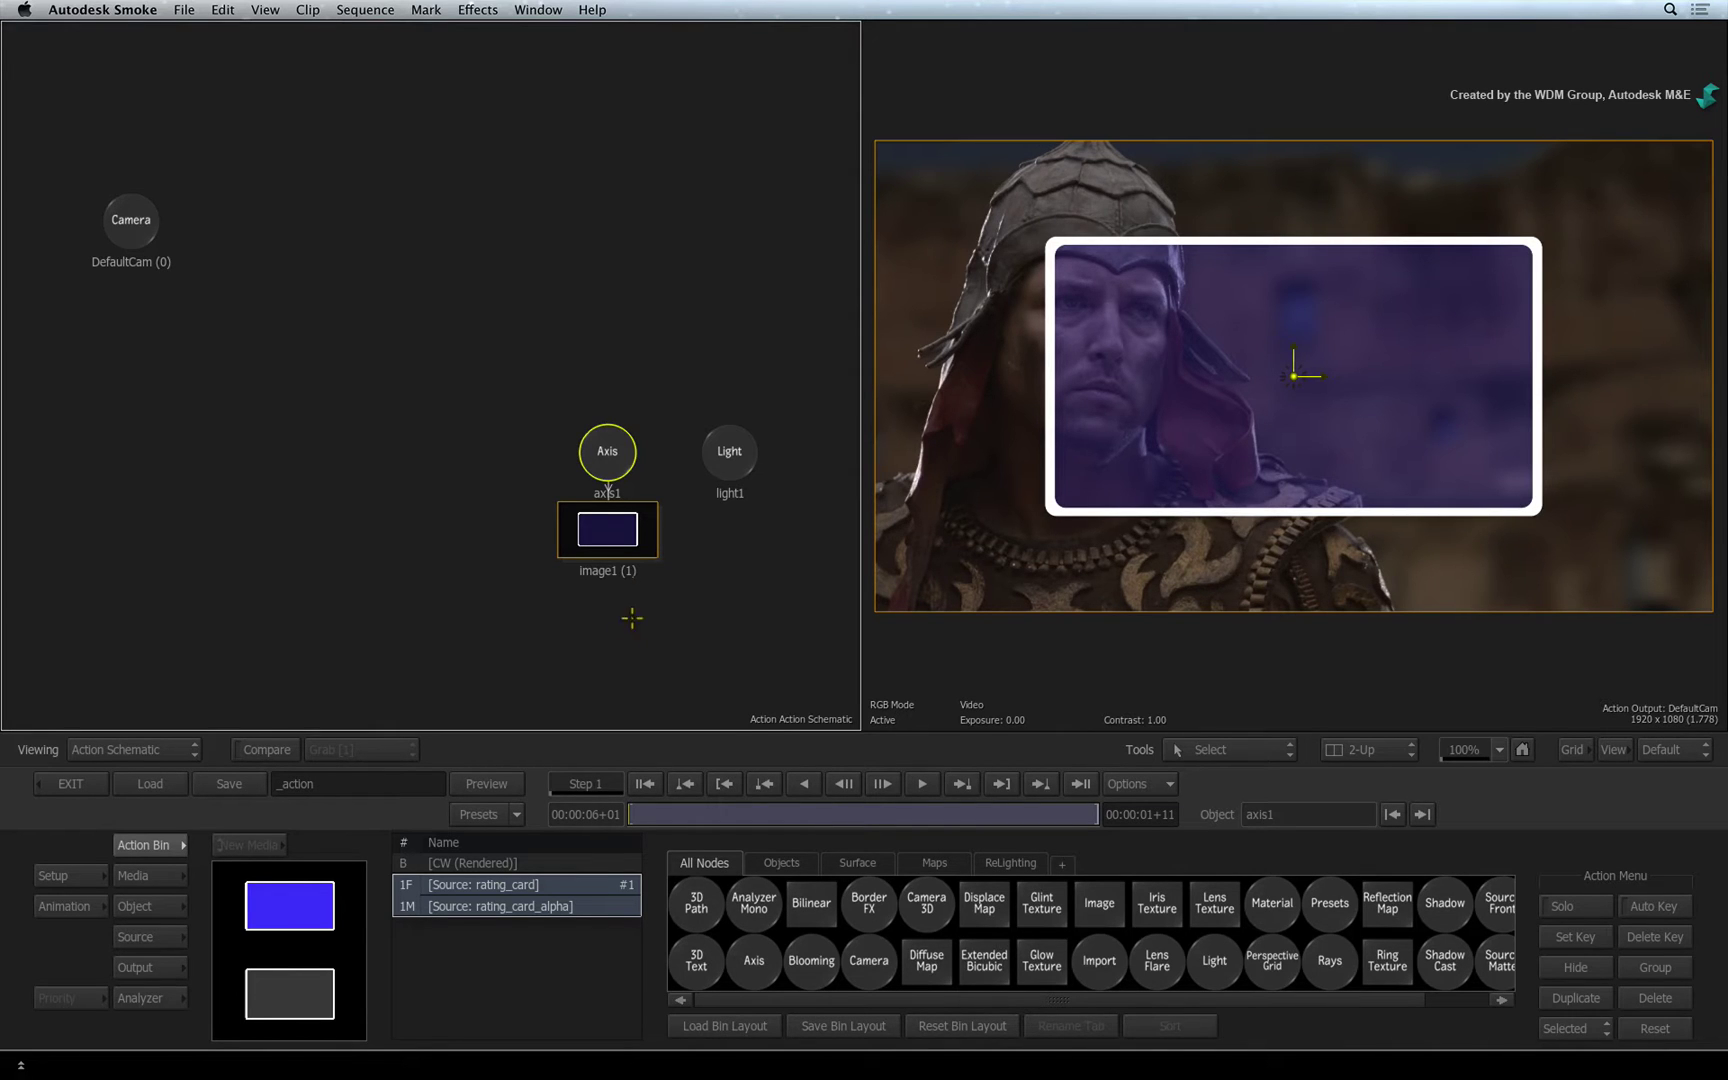
drag(606, 451, 614, 378)
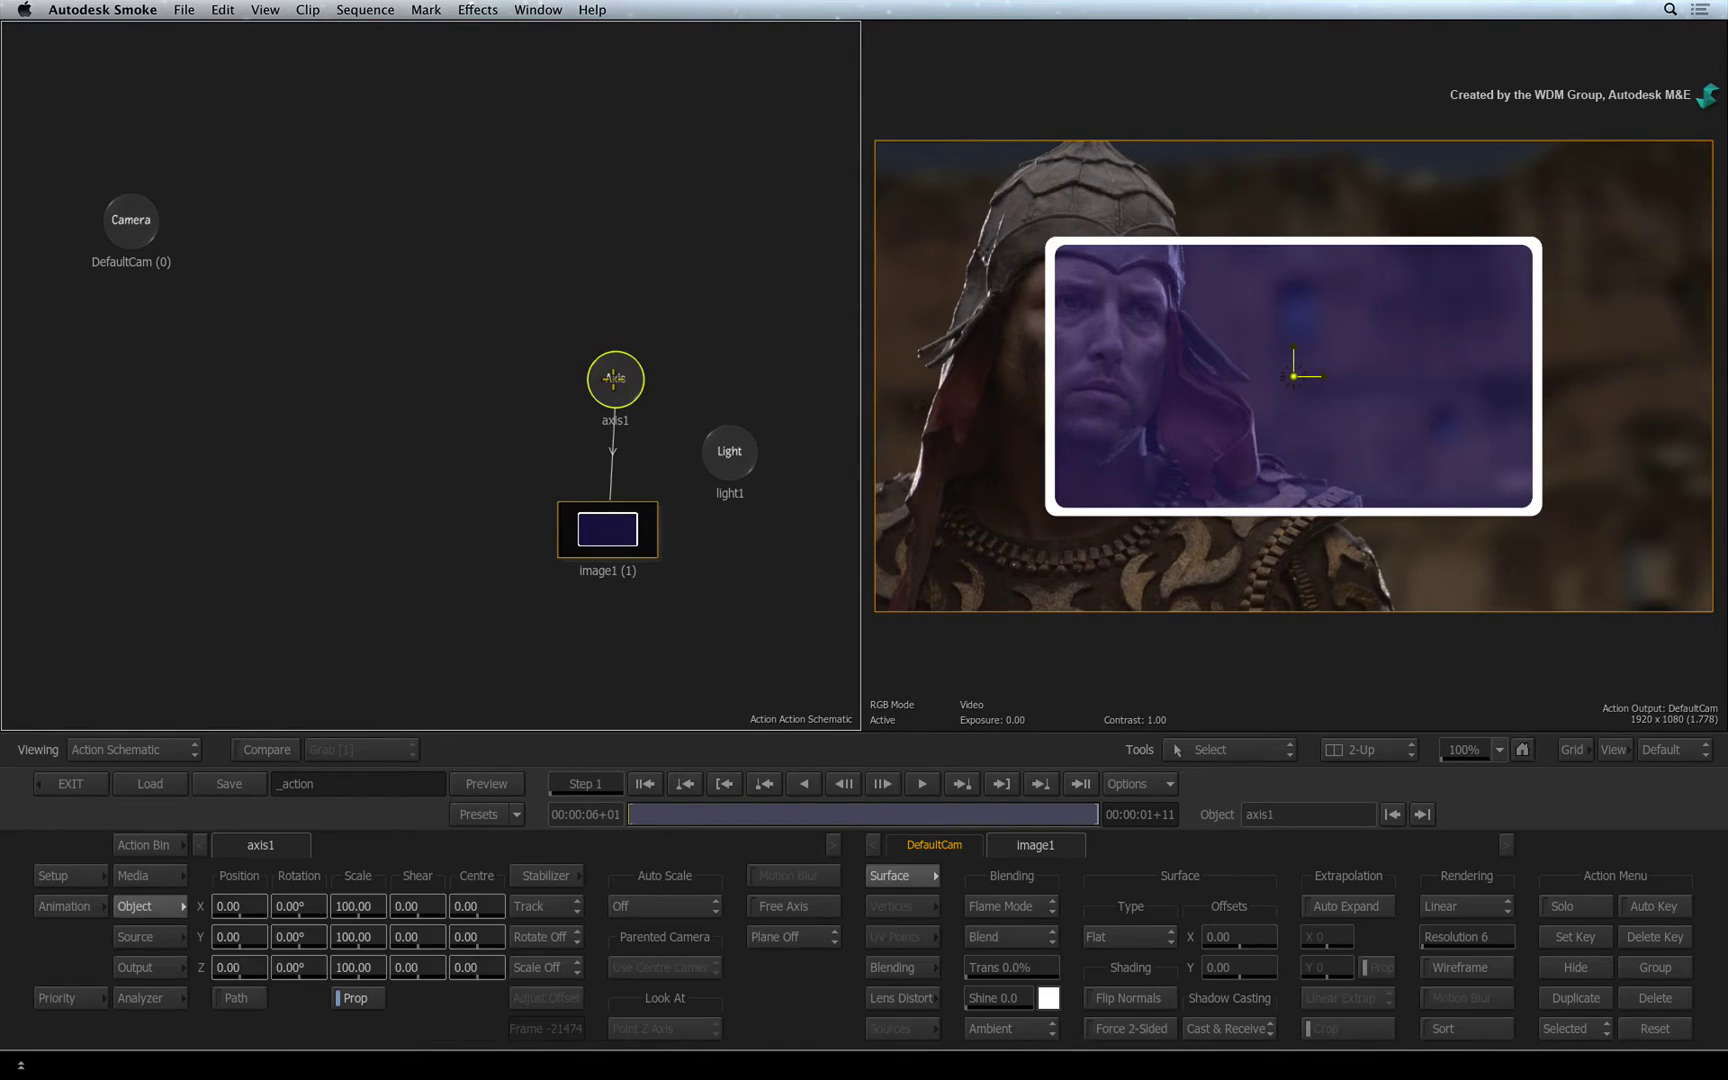
- Place Tracker 1 on the gladiator's shoulder armour, analyze the 35-frame shot, and scrub to verify
click(555, 873)
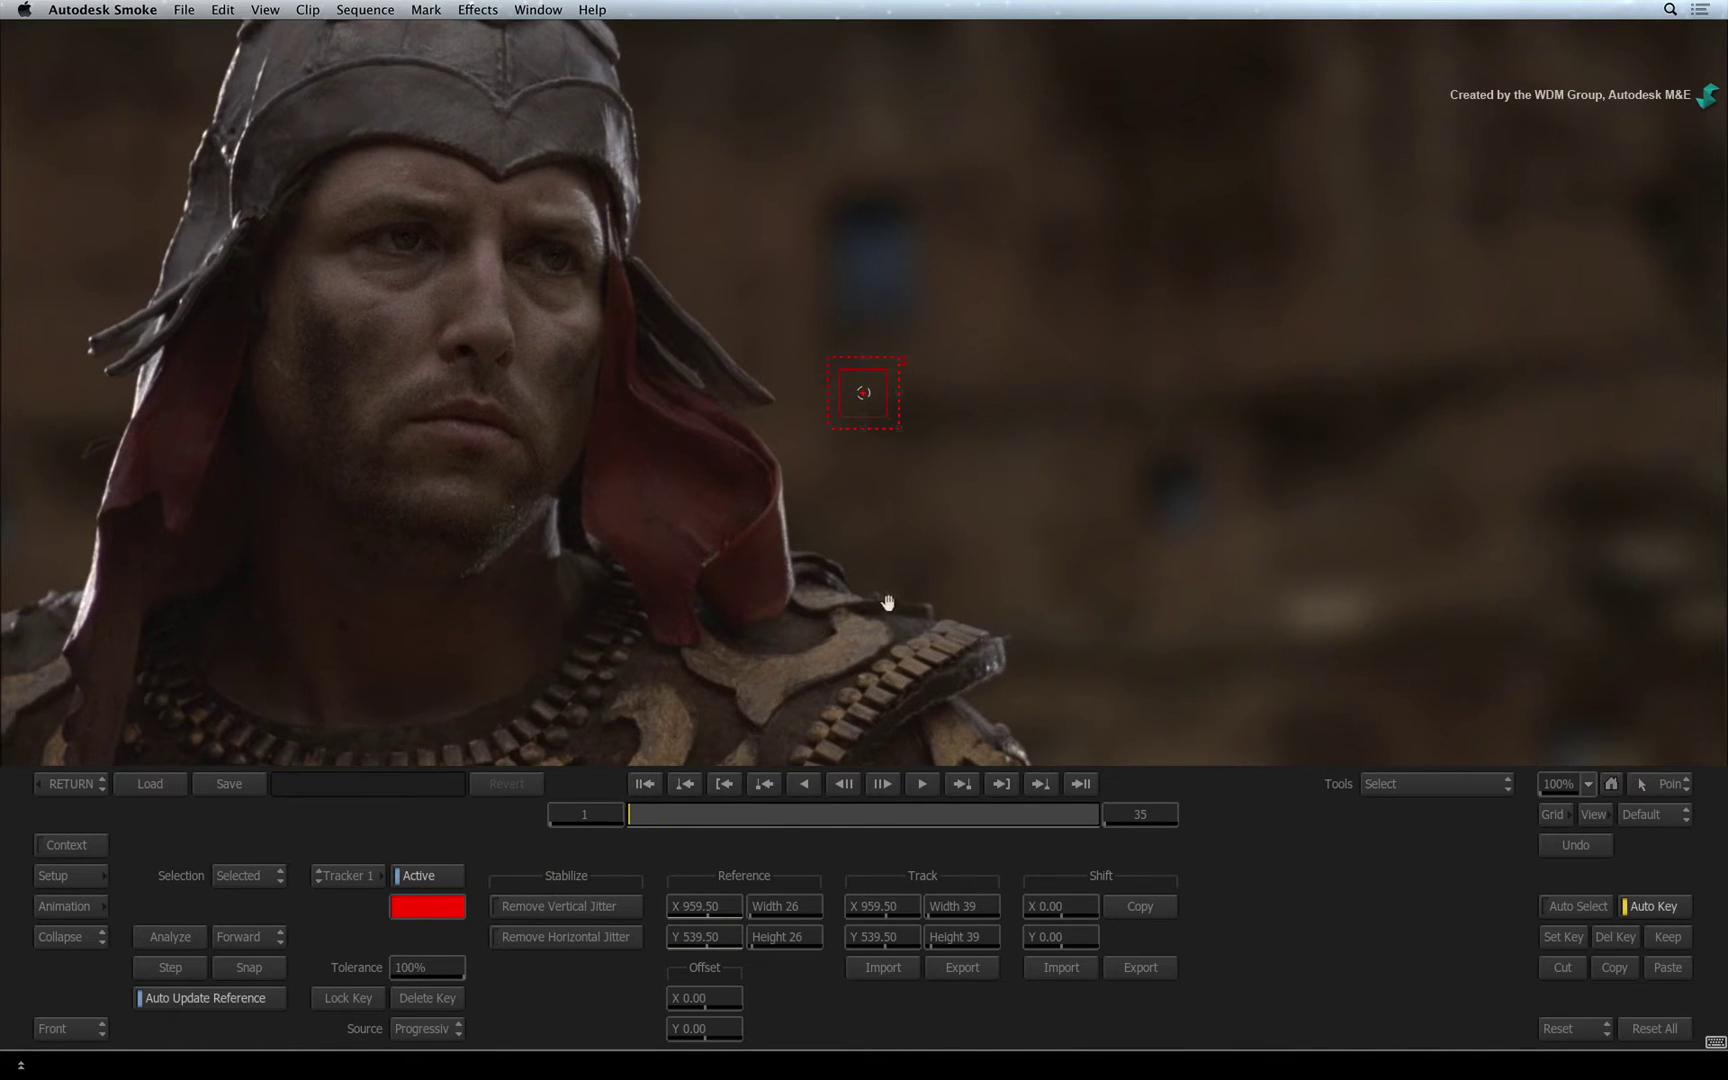
drag(883, 605, 881, 468)
drag(870, 238, 768, 565)
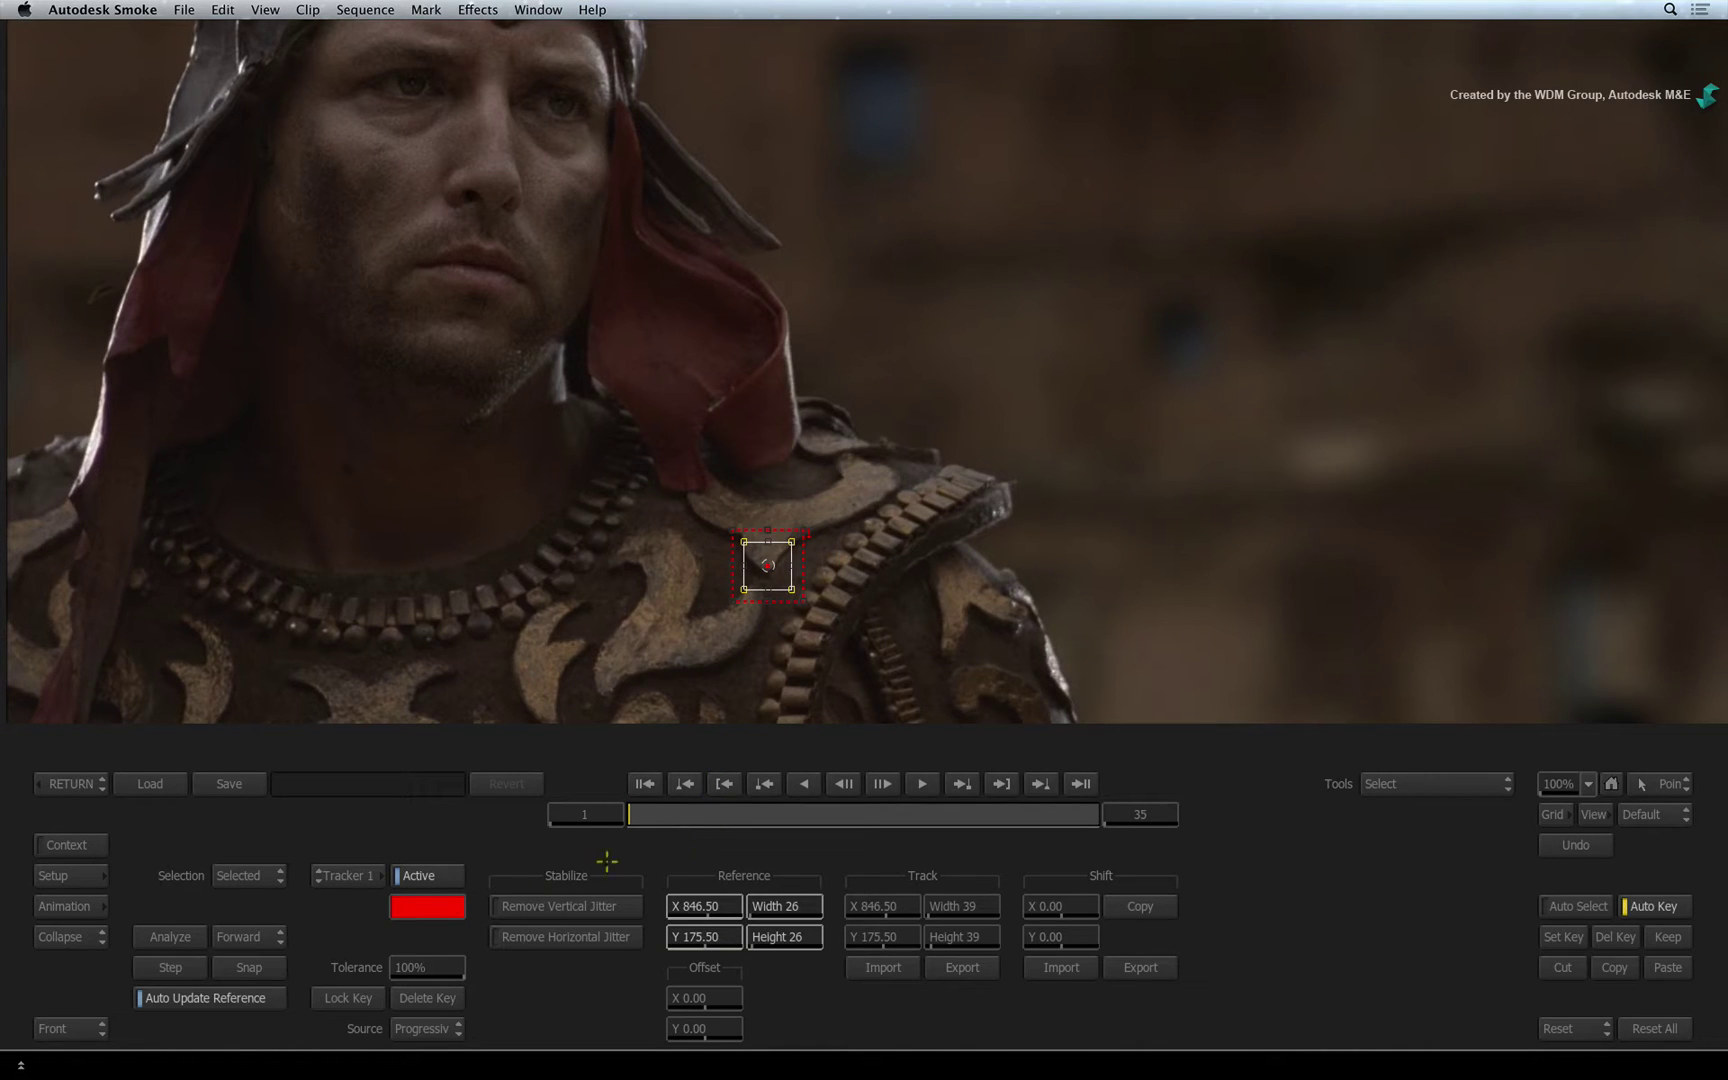
click(171, 940)
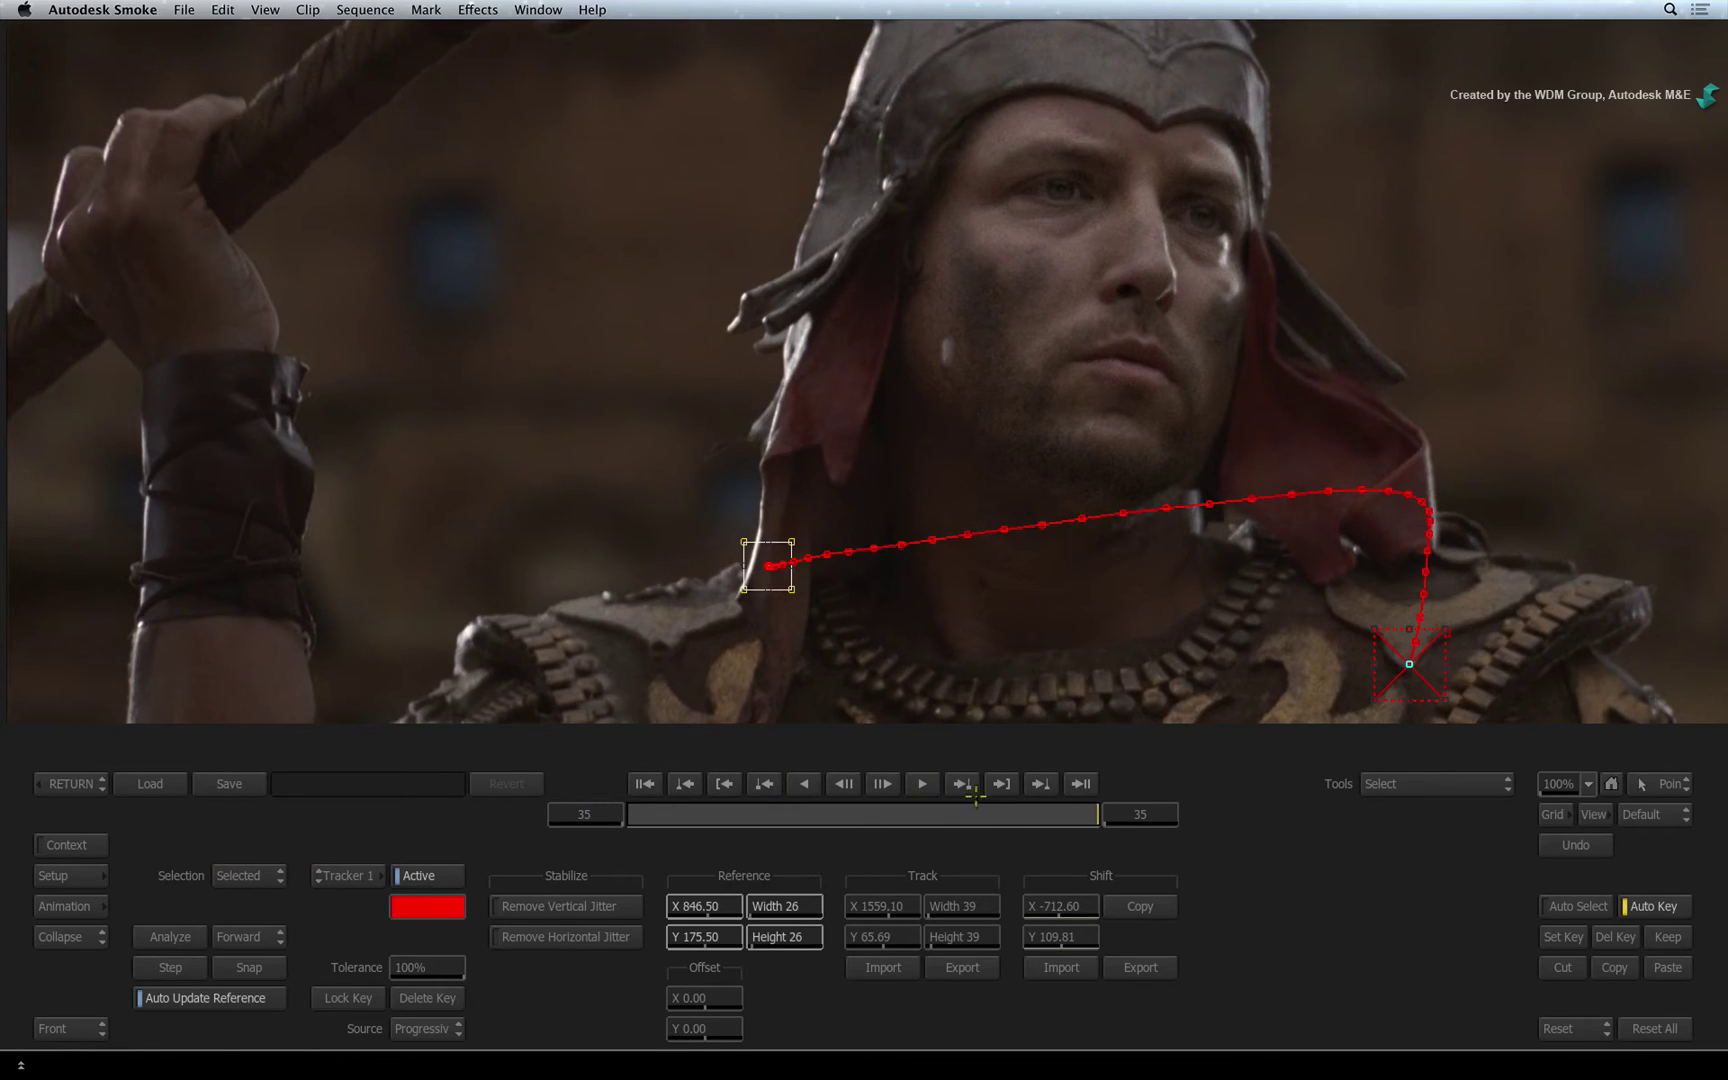
drag(1092, 815, 426, 812)
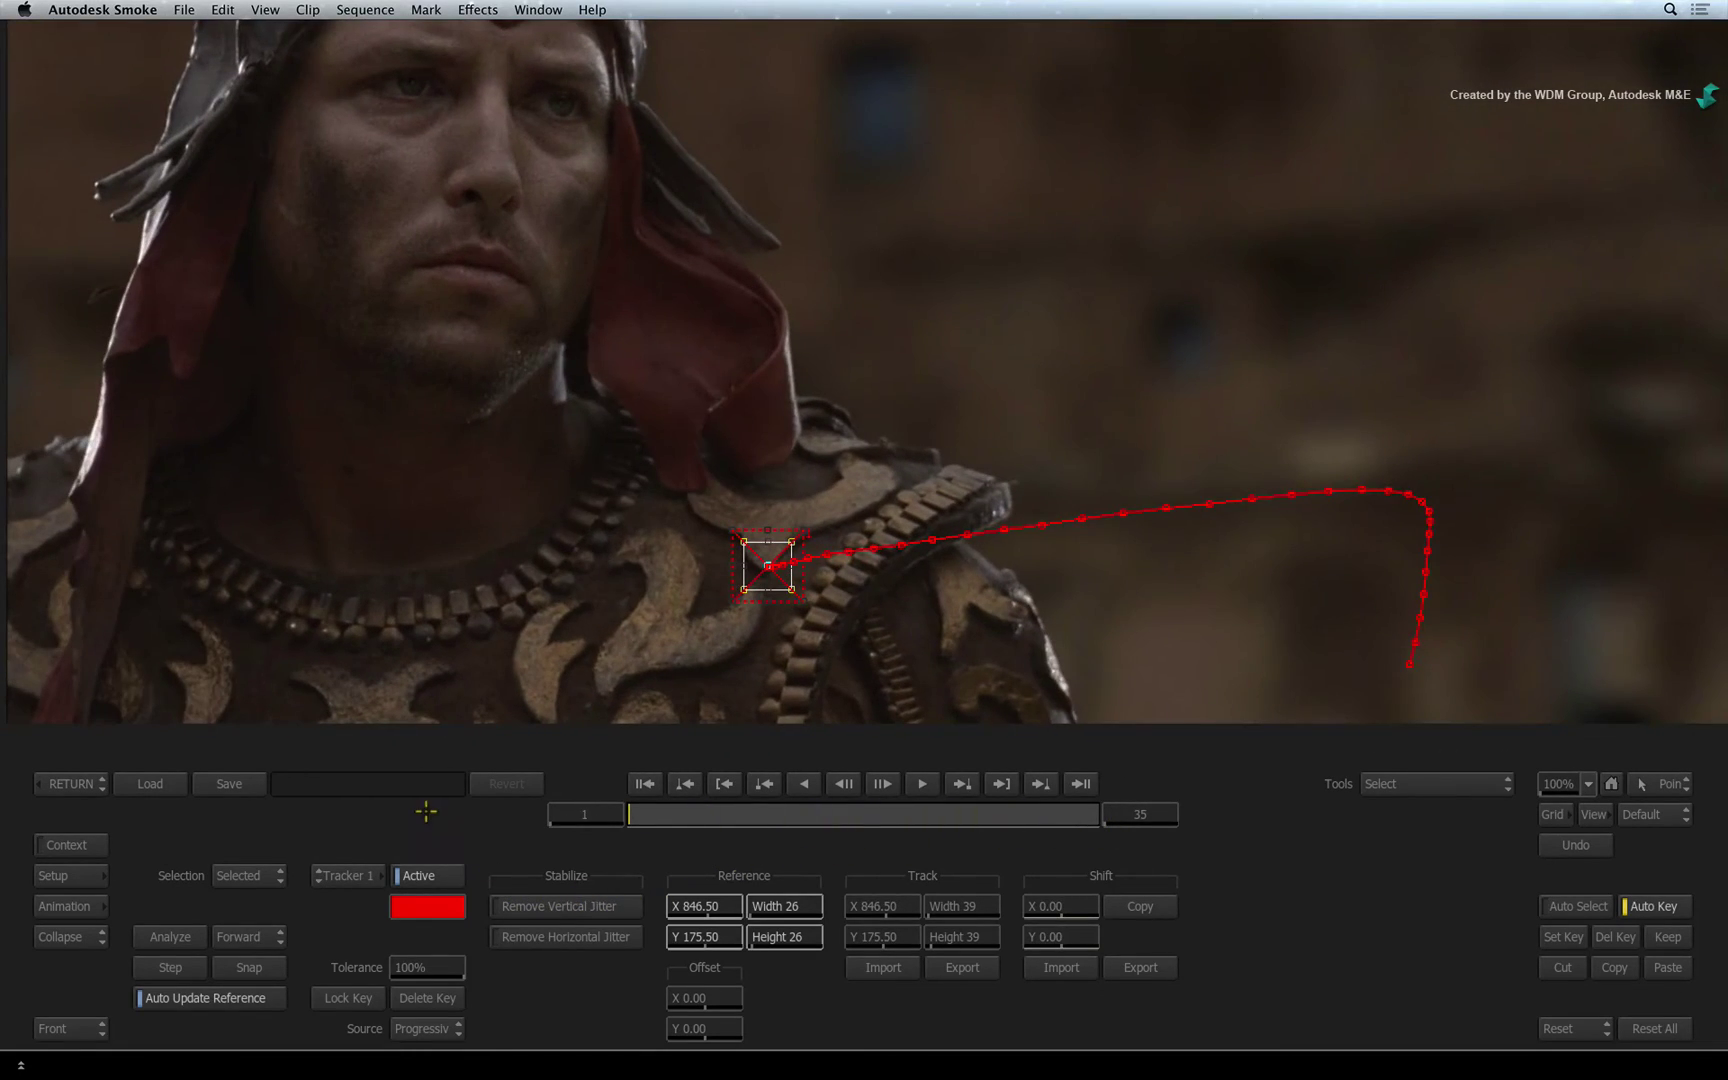
- Return to the schematic, preview the card, move the nodes, and rename axis1 to 'track'
click(68, 783)
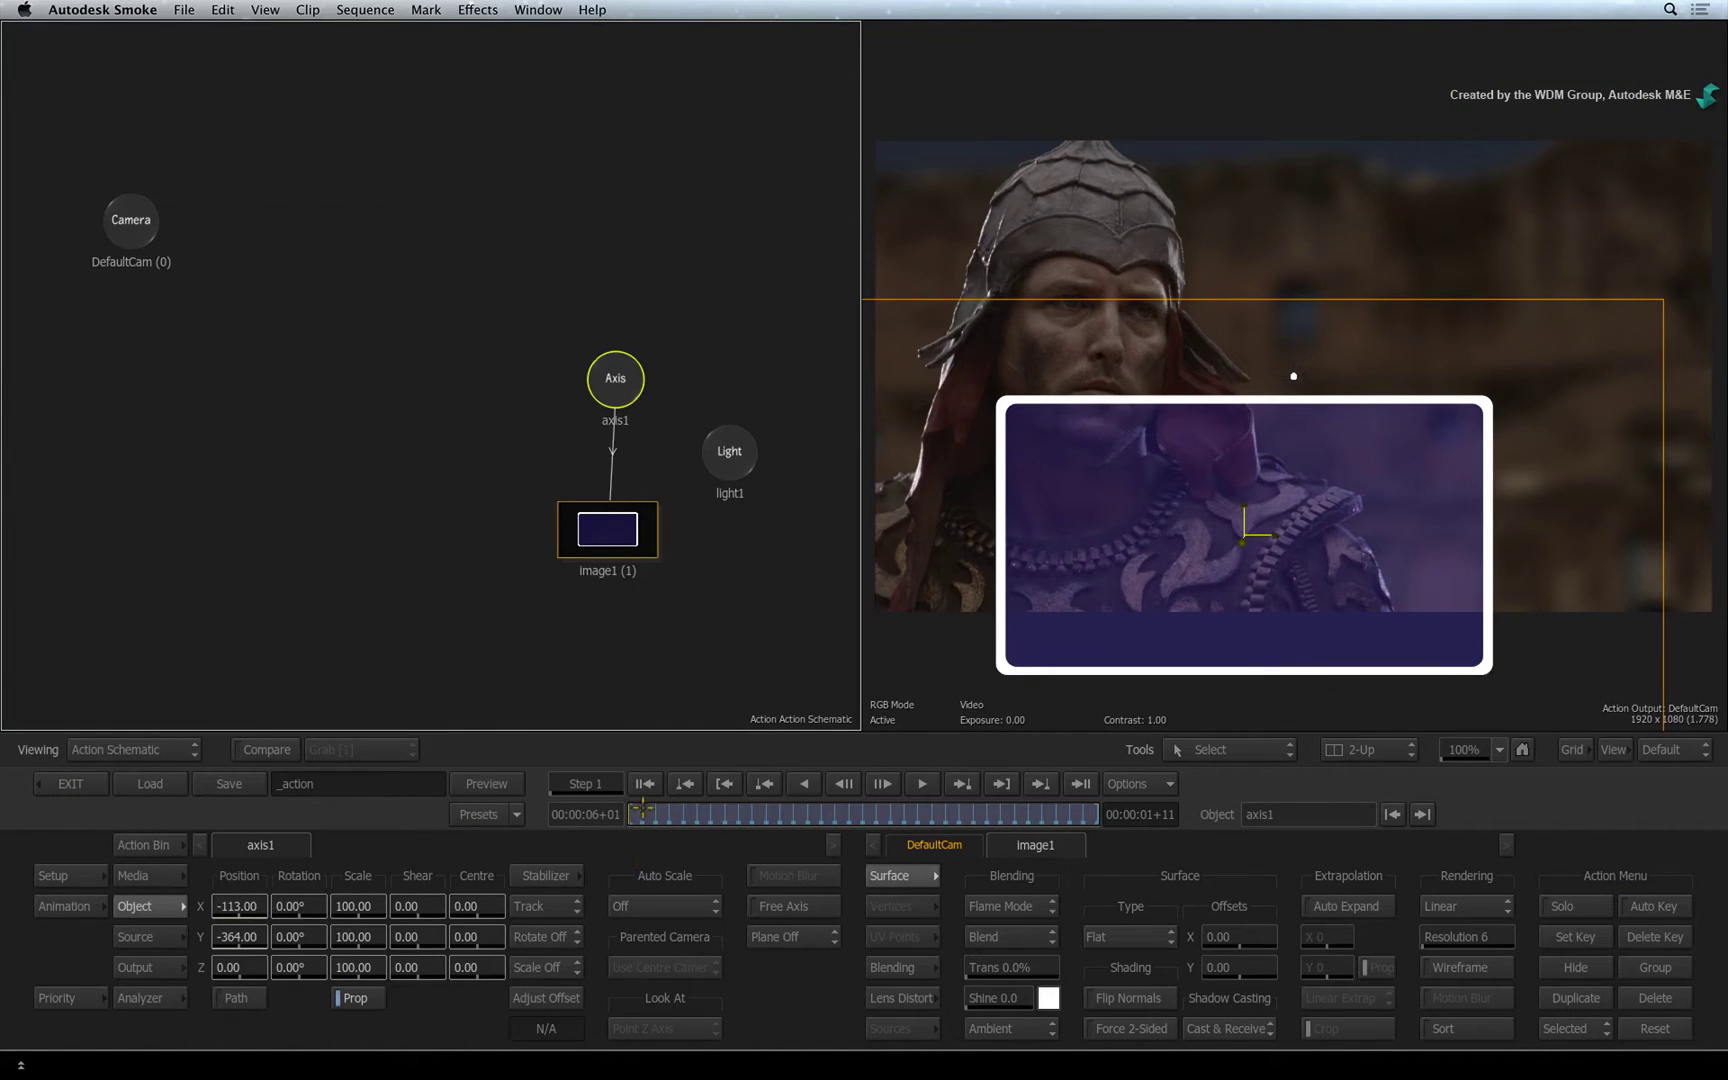
click(922, 783)
drag(590, 366, 370, 152)
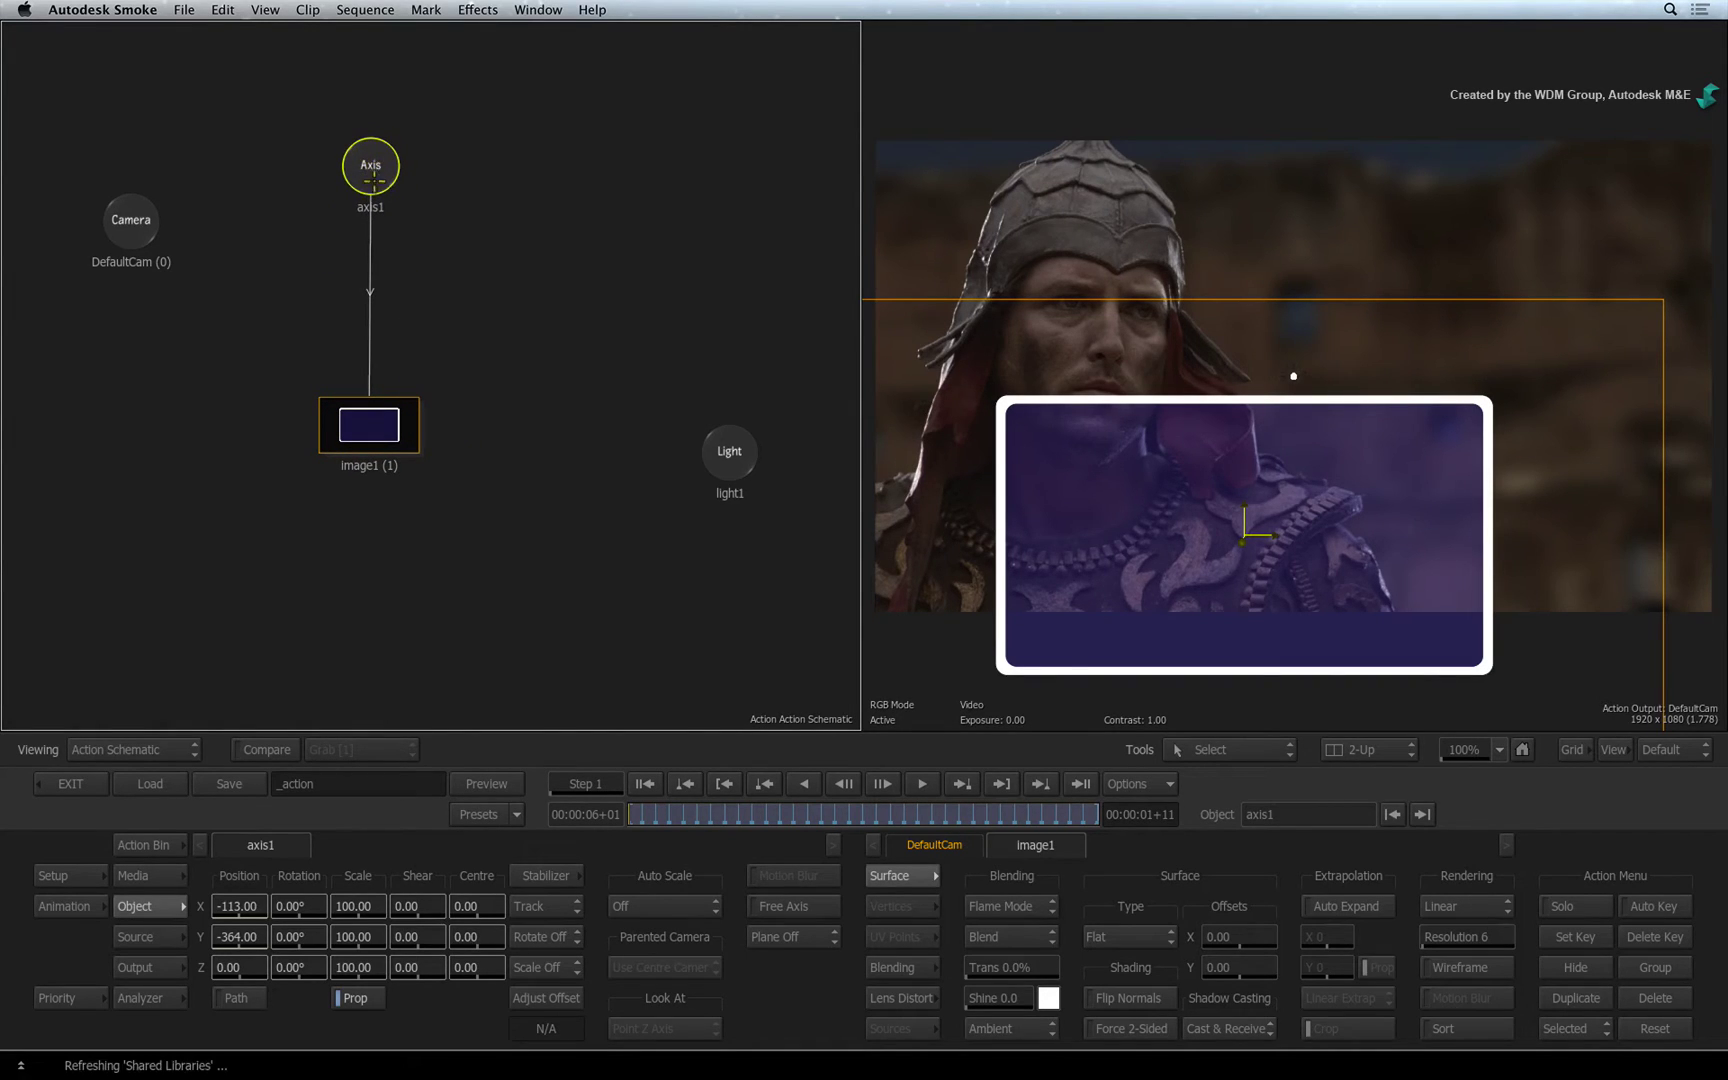
click(1333, 806)
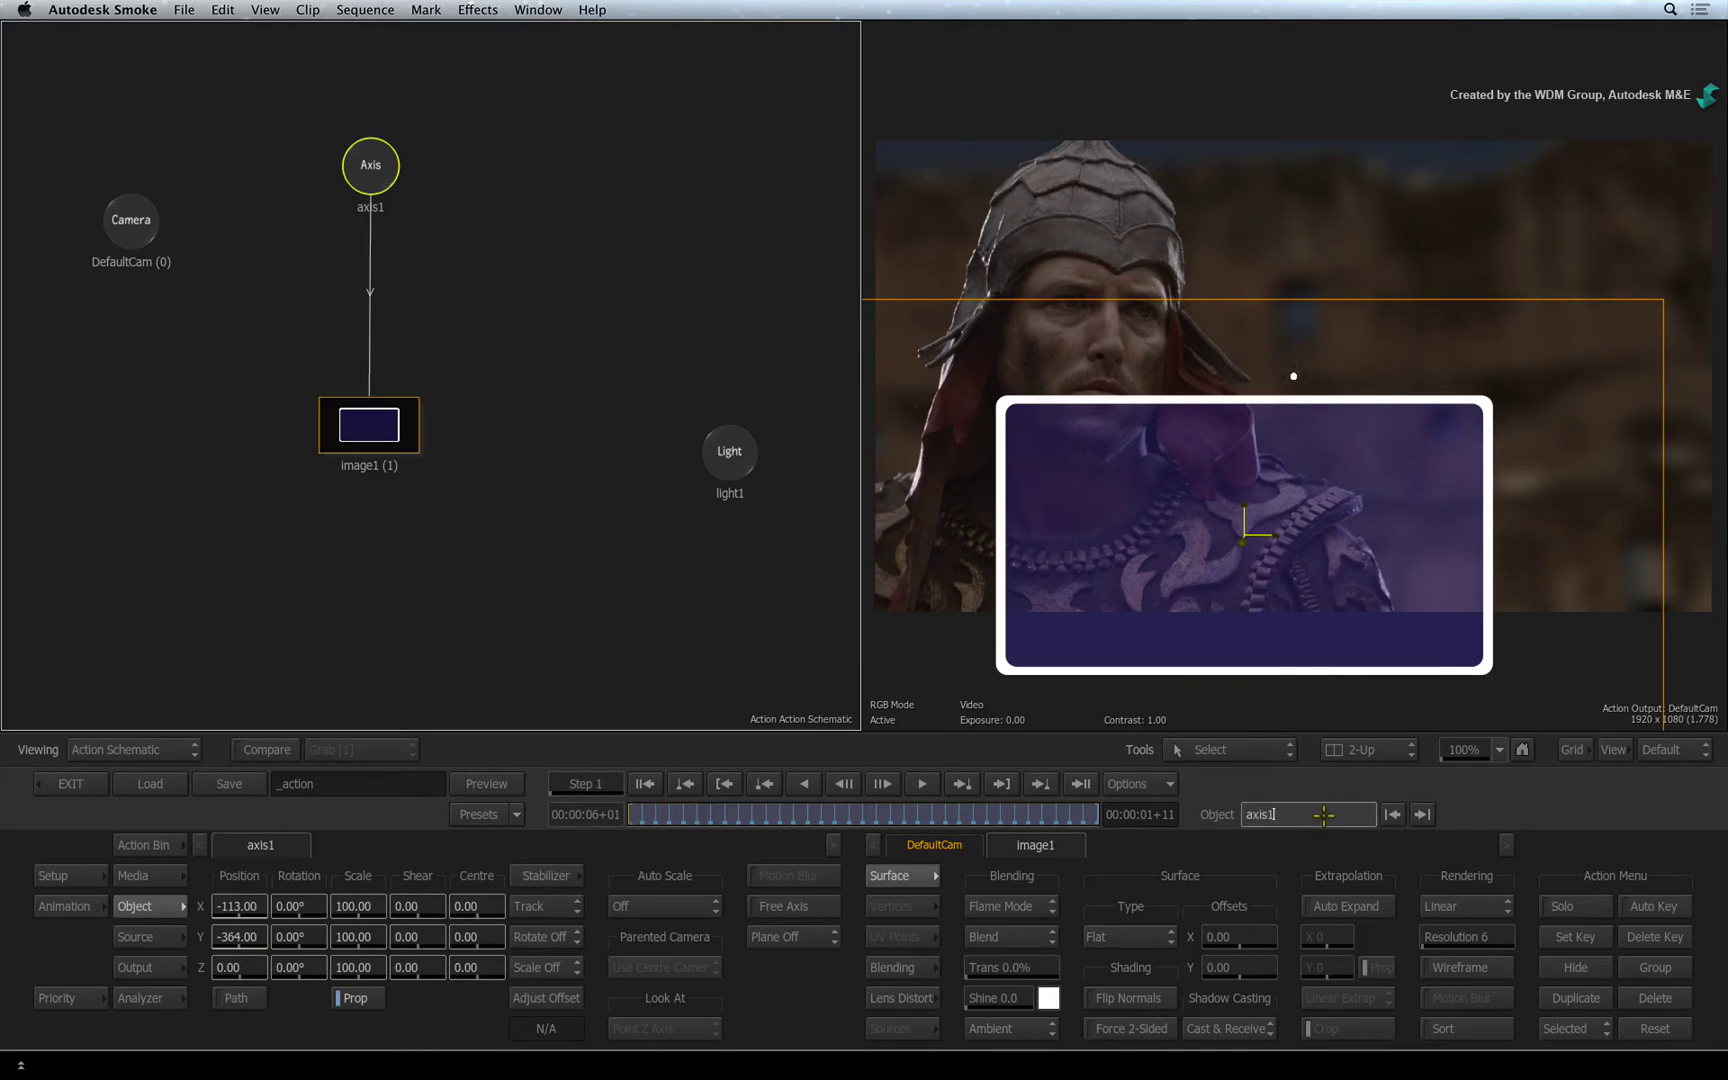
text(track)
key(Return)
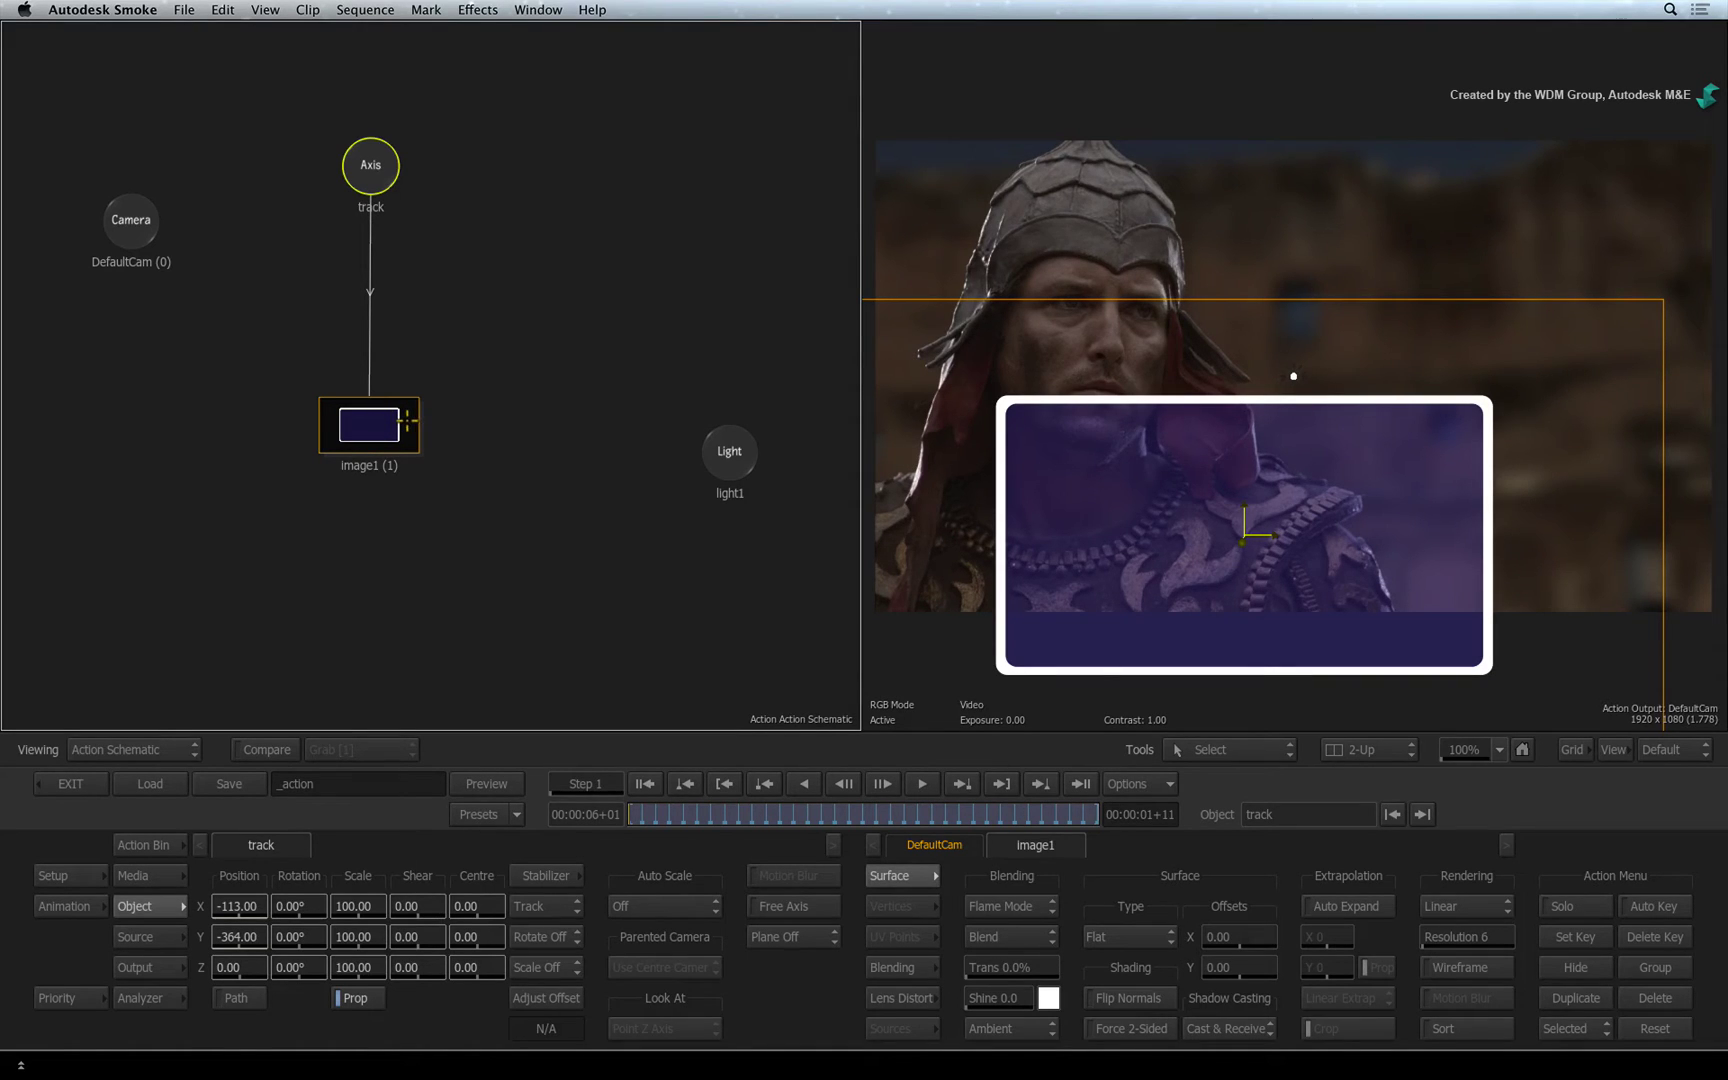
- Add a new Axis node from the Action Bin and link it between track and image1
click(153, 845)
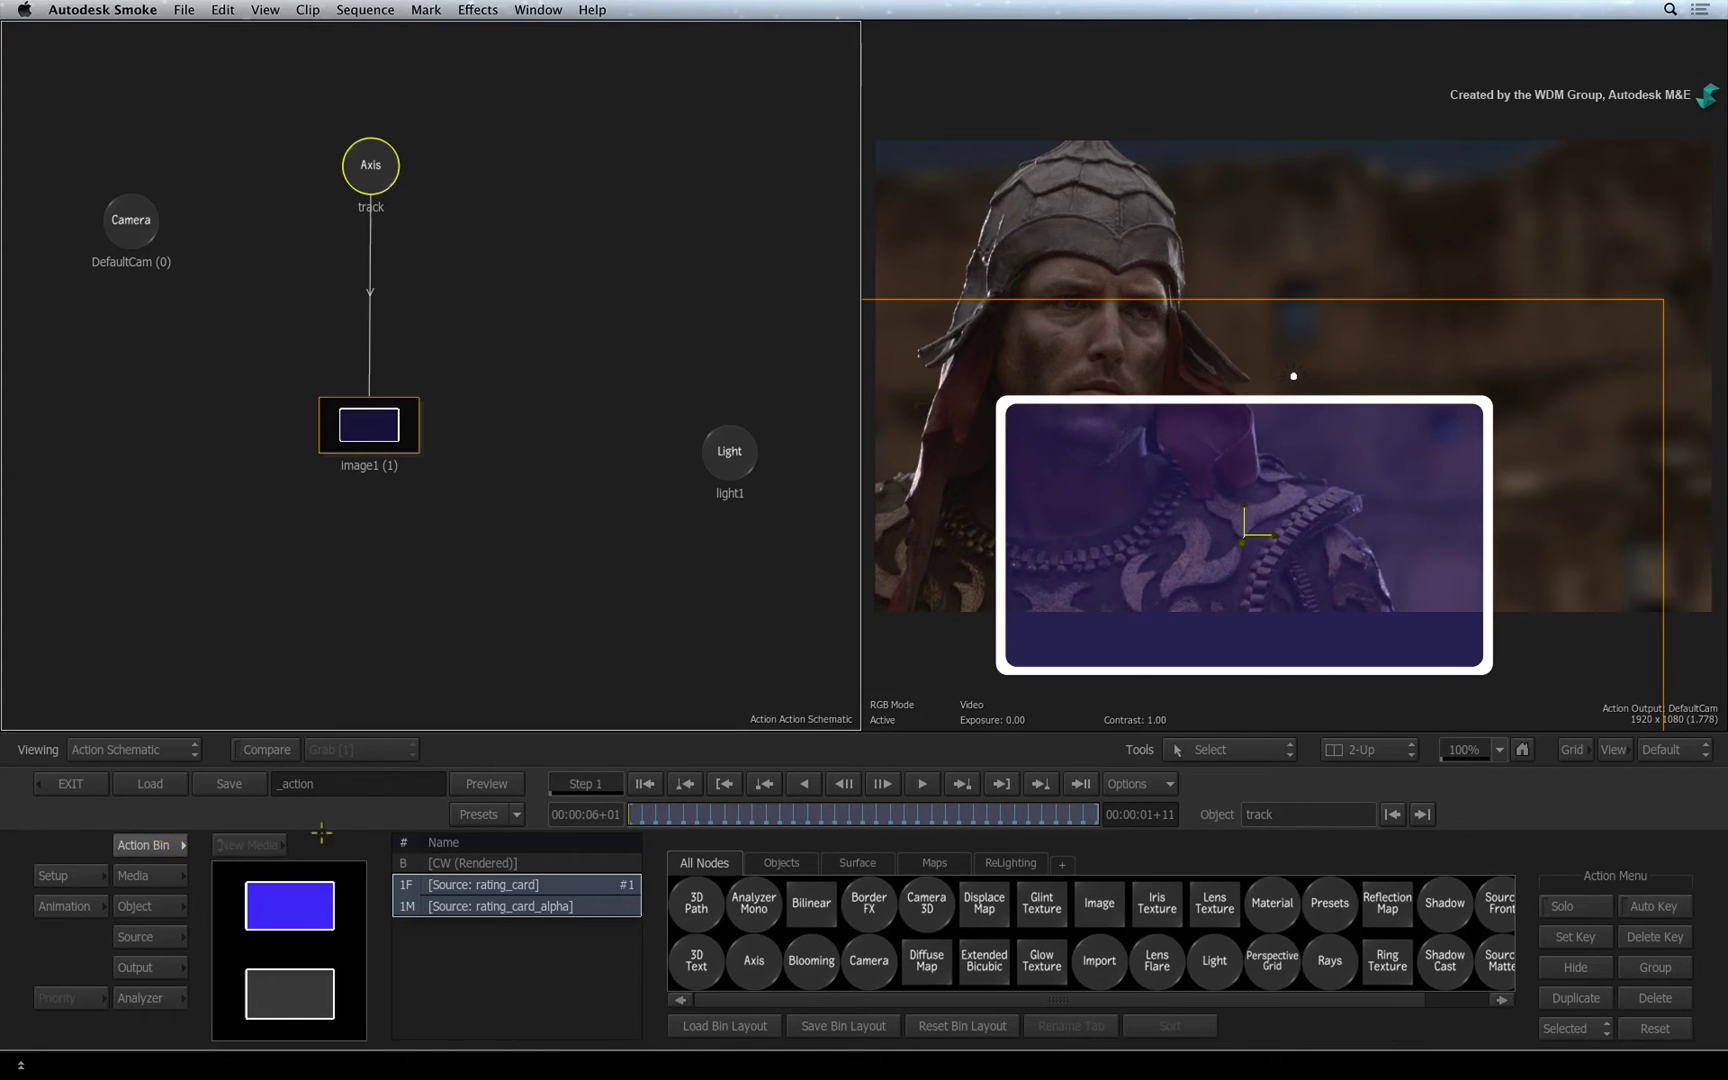
scroll(1250, 945, right, 2)
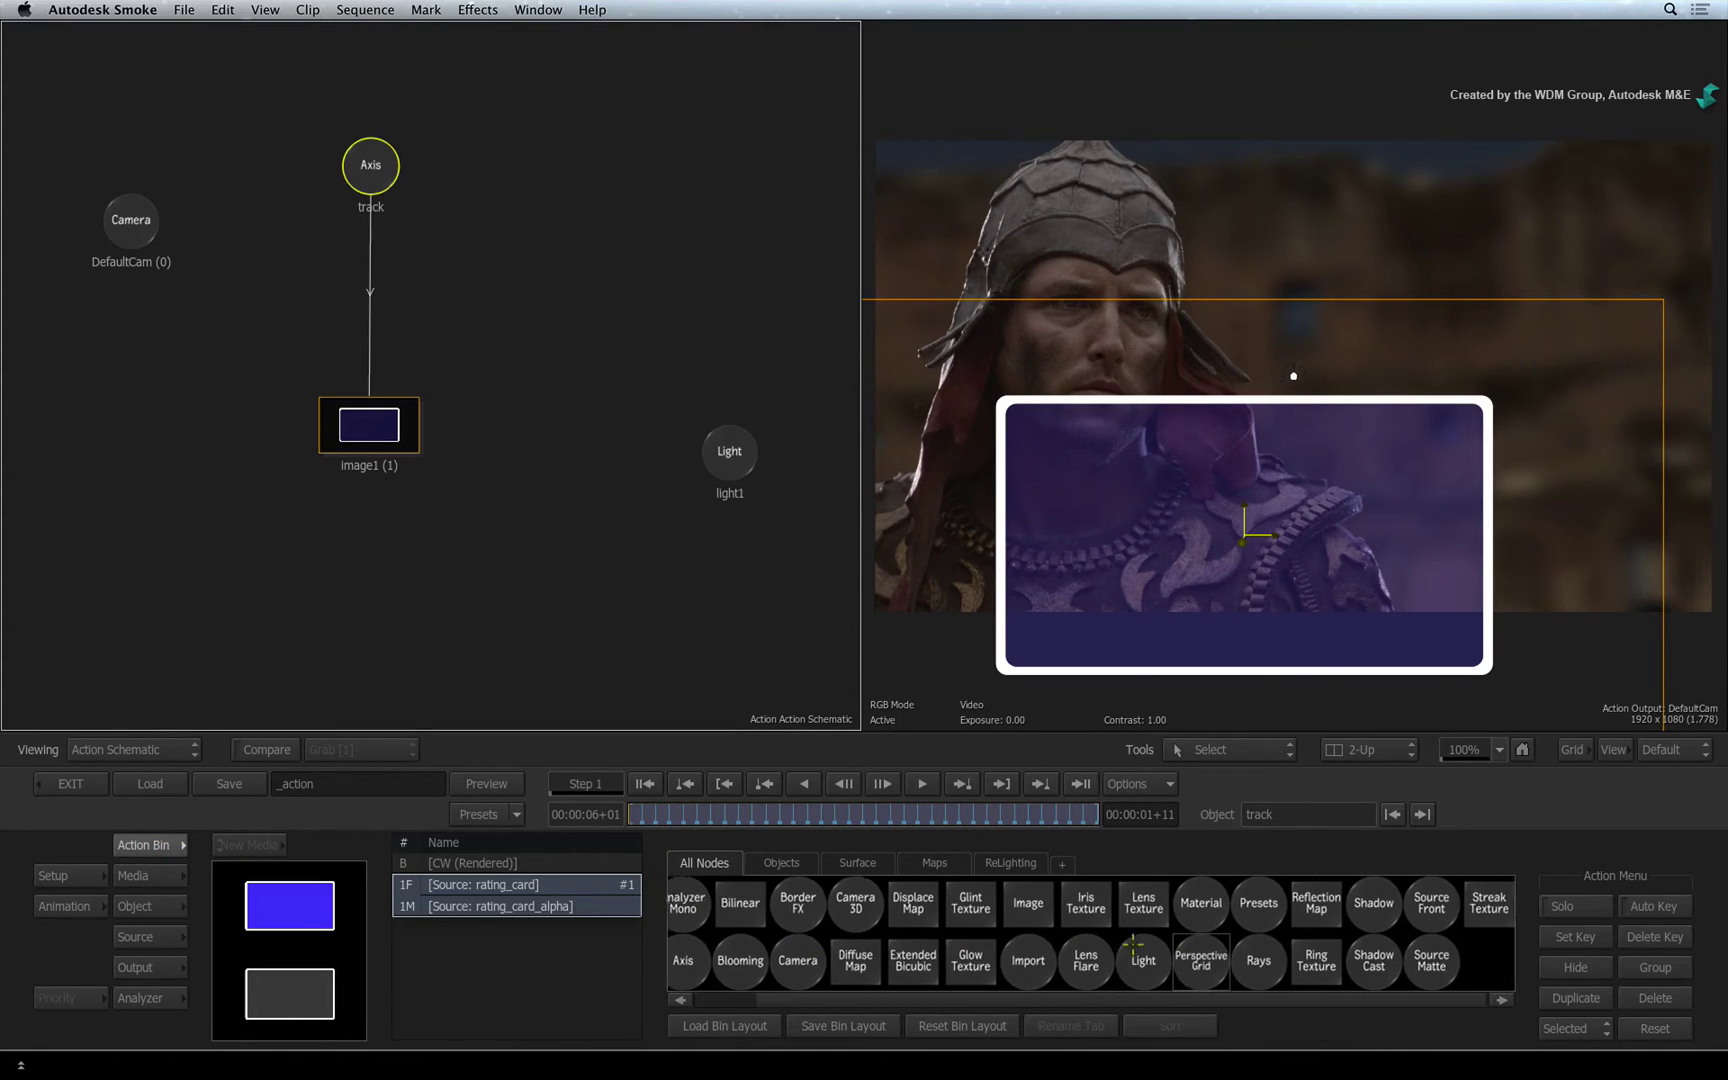
scroll(992, 960, left, 2)
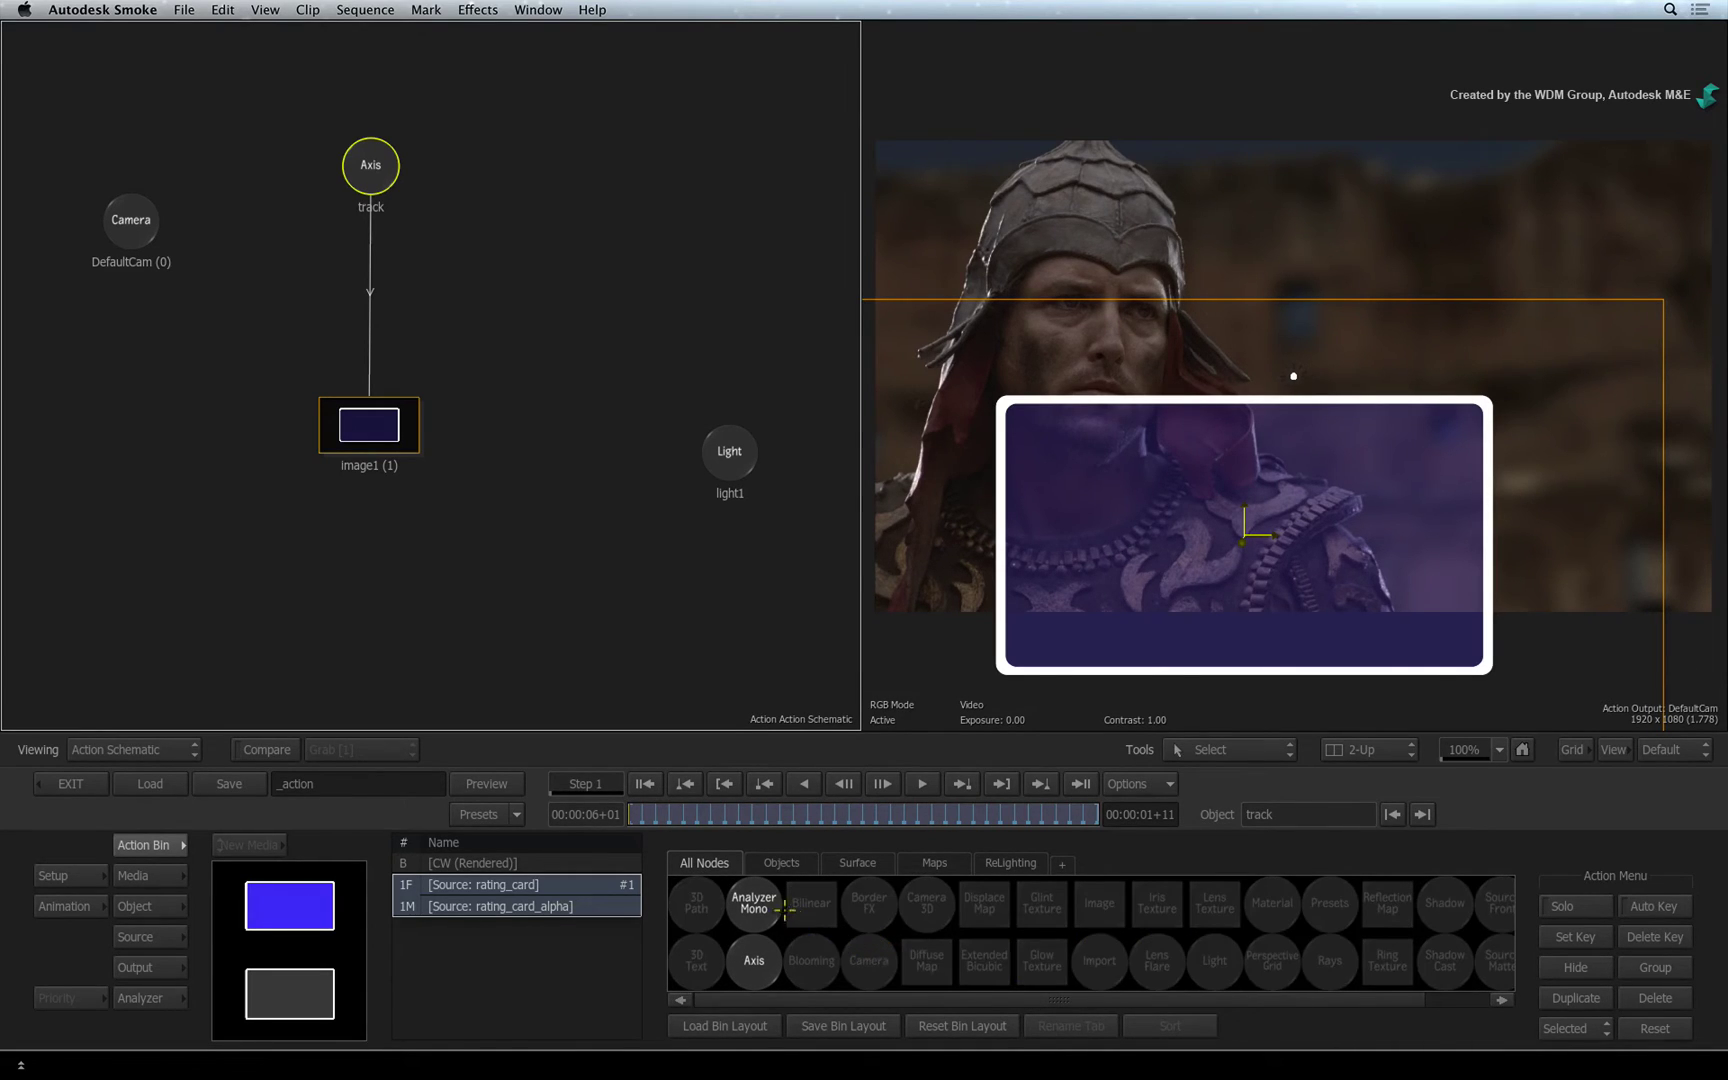
drag(766, 966, 502, 292)
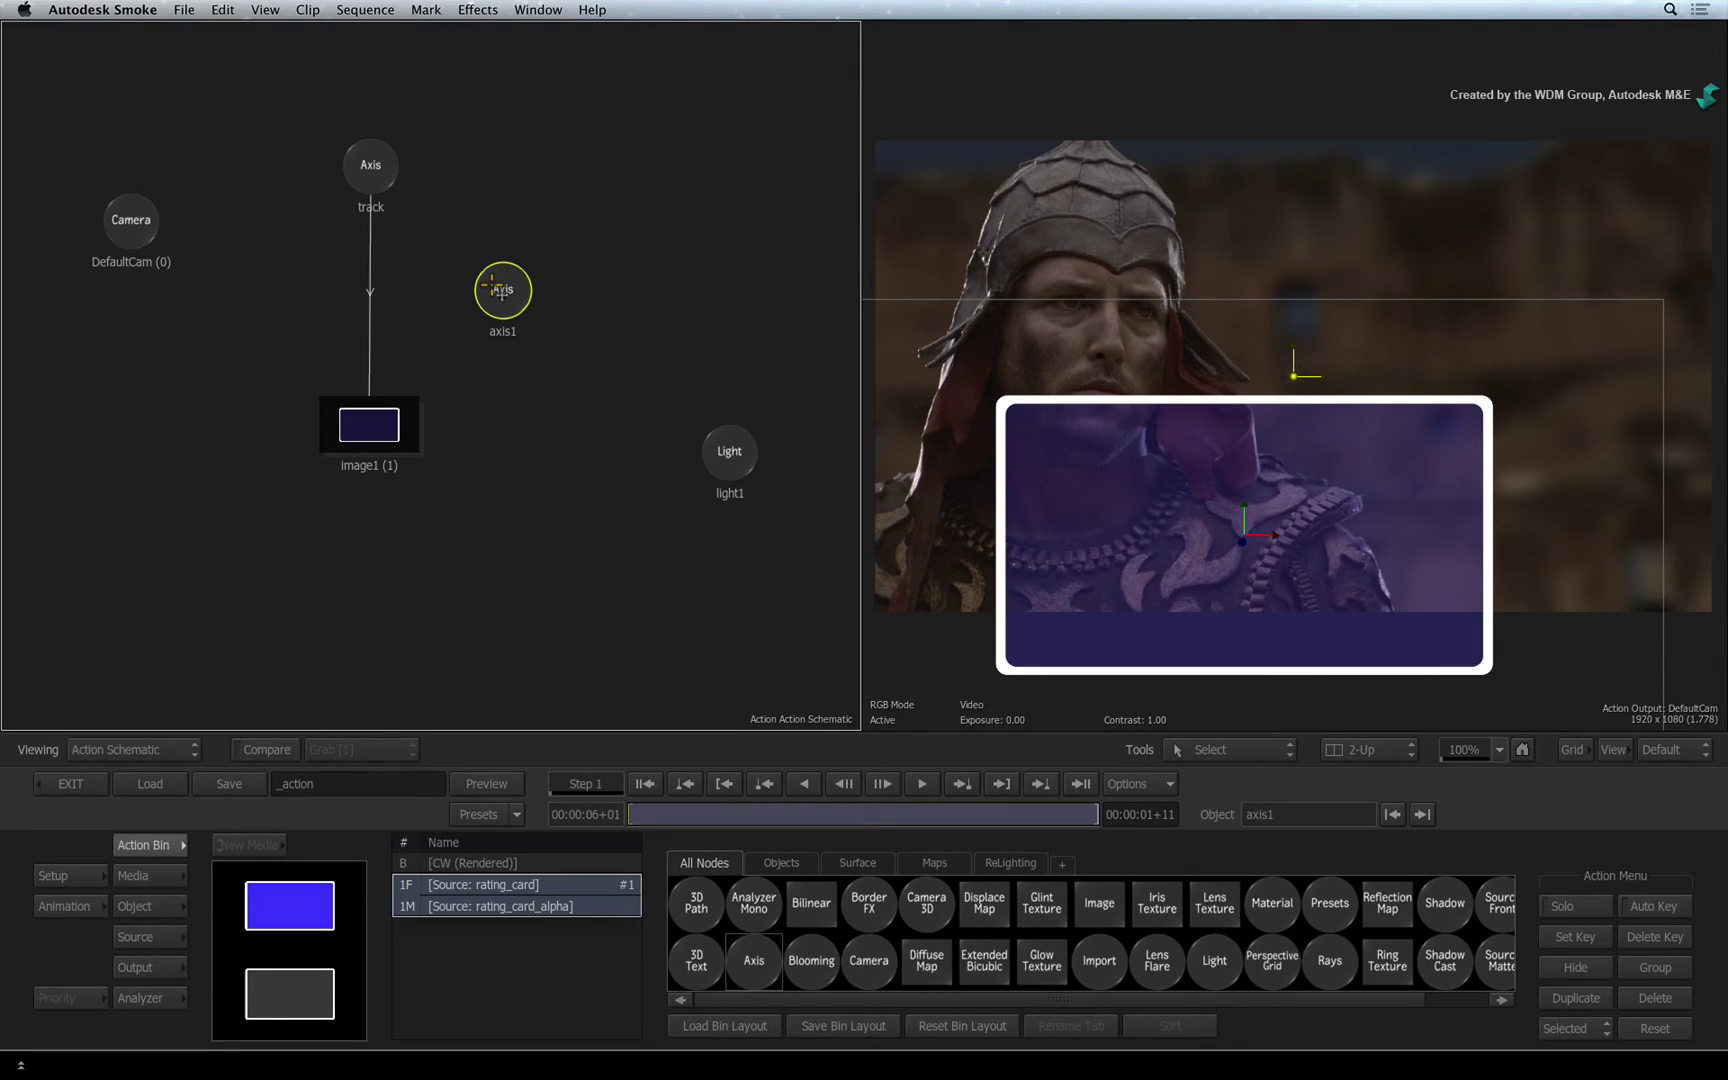
drag(371, 160, 371, 103)
drag(377, 401, 374, 468)
drag(369, 121, 366, 129)
drag(500, 280, 366, 297)
- Rename the new axis to 'offset'
click(1300, 813)
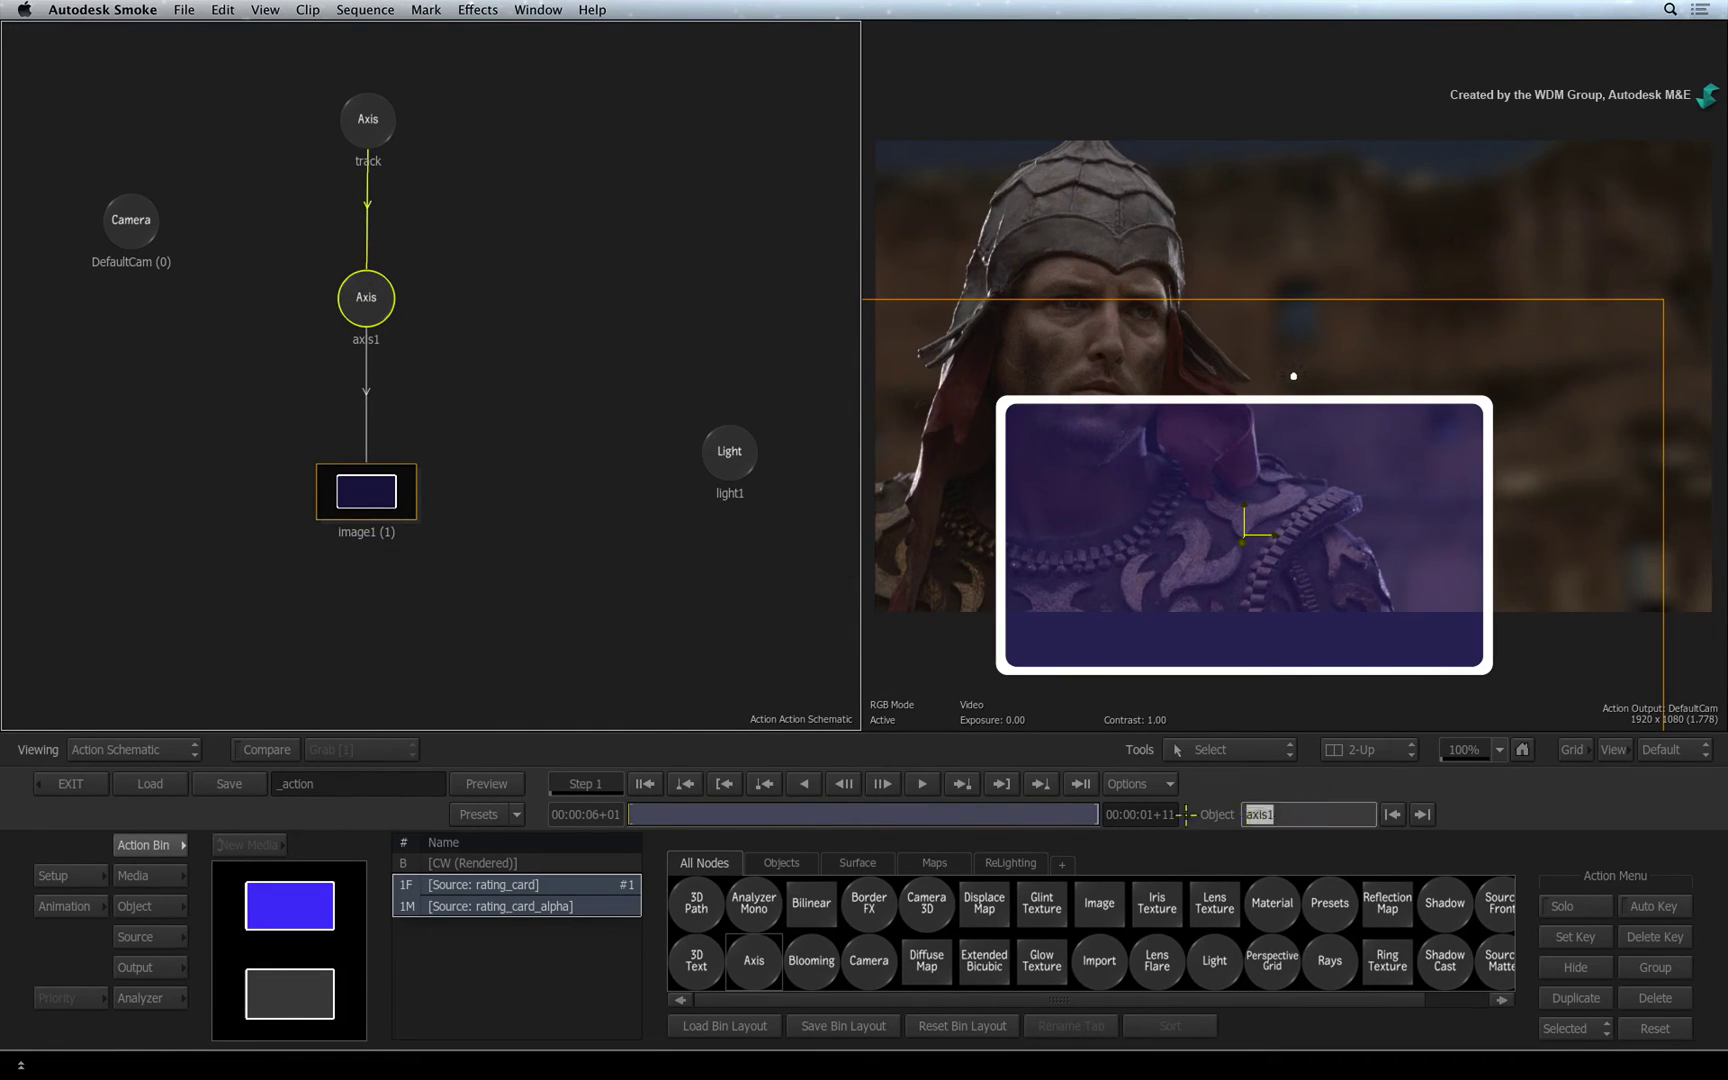
text(offset)
key(Return)
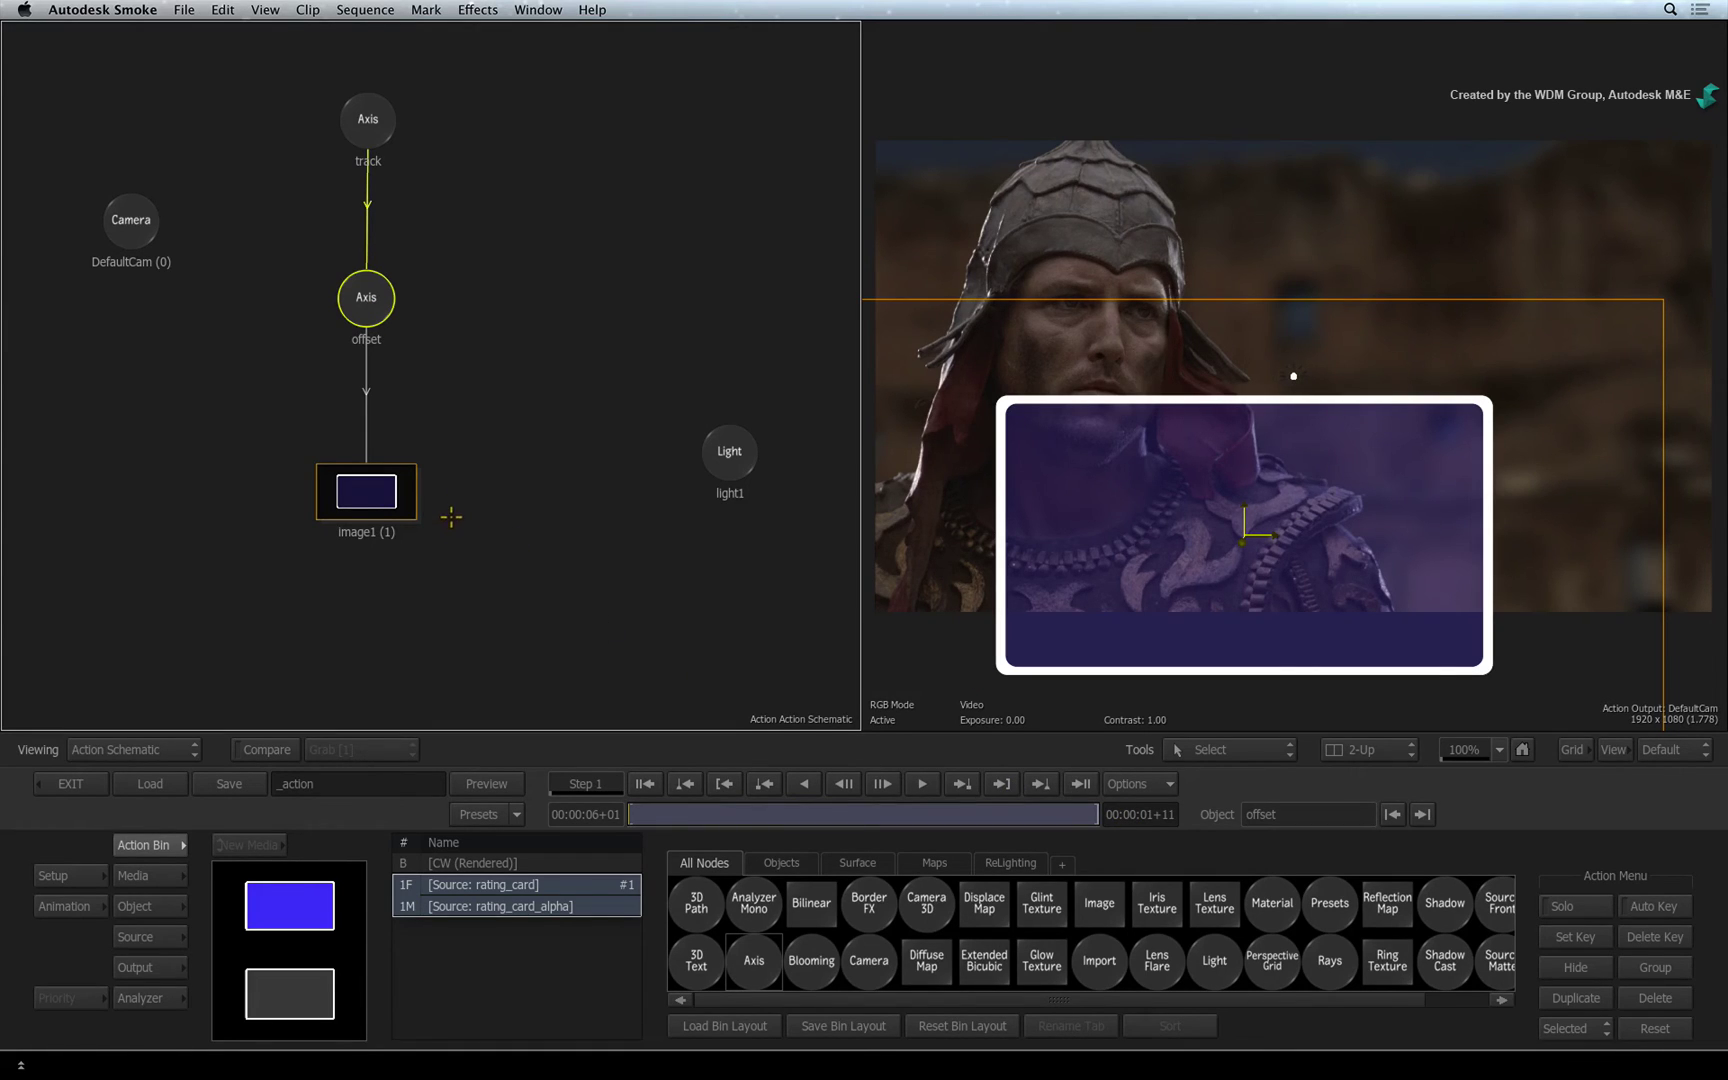
- Set the offset axis to scale 68, position 371, 409 and Y rotation −30
double_click(369, 297)
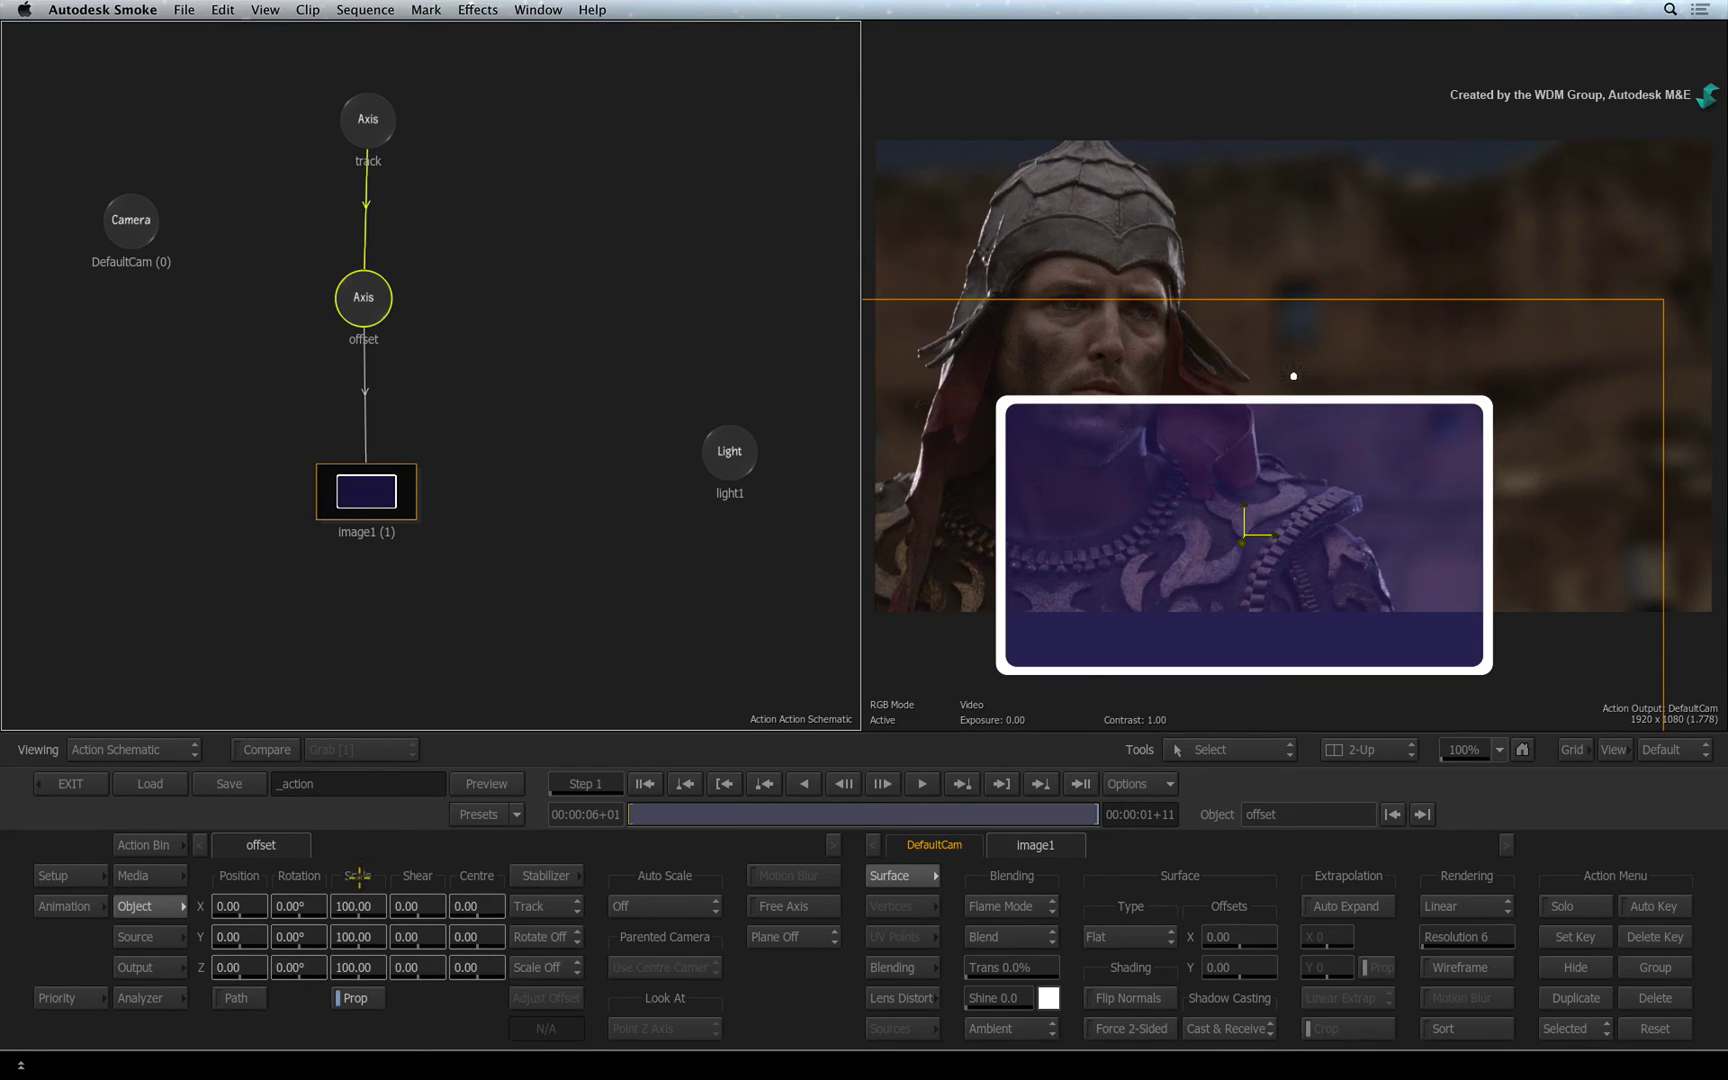
drag(358, 876, 432, 915)
drag(236, 906, 468, 905)
drag(296, 937, 215, 910)
- Scrub through the shot to check the offset card and tidy the track and offset nodes
mouse_move(638, 815)
mouse_down()
mouse_move(1117, 800)
mouse_move(640, 812)
mouse_up()
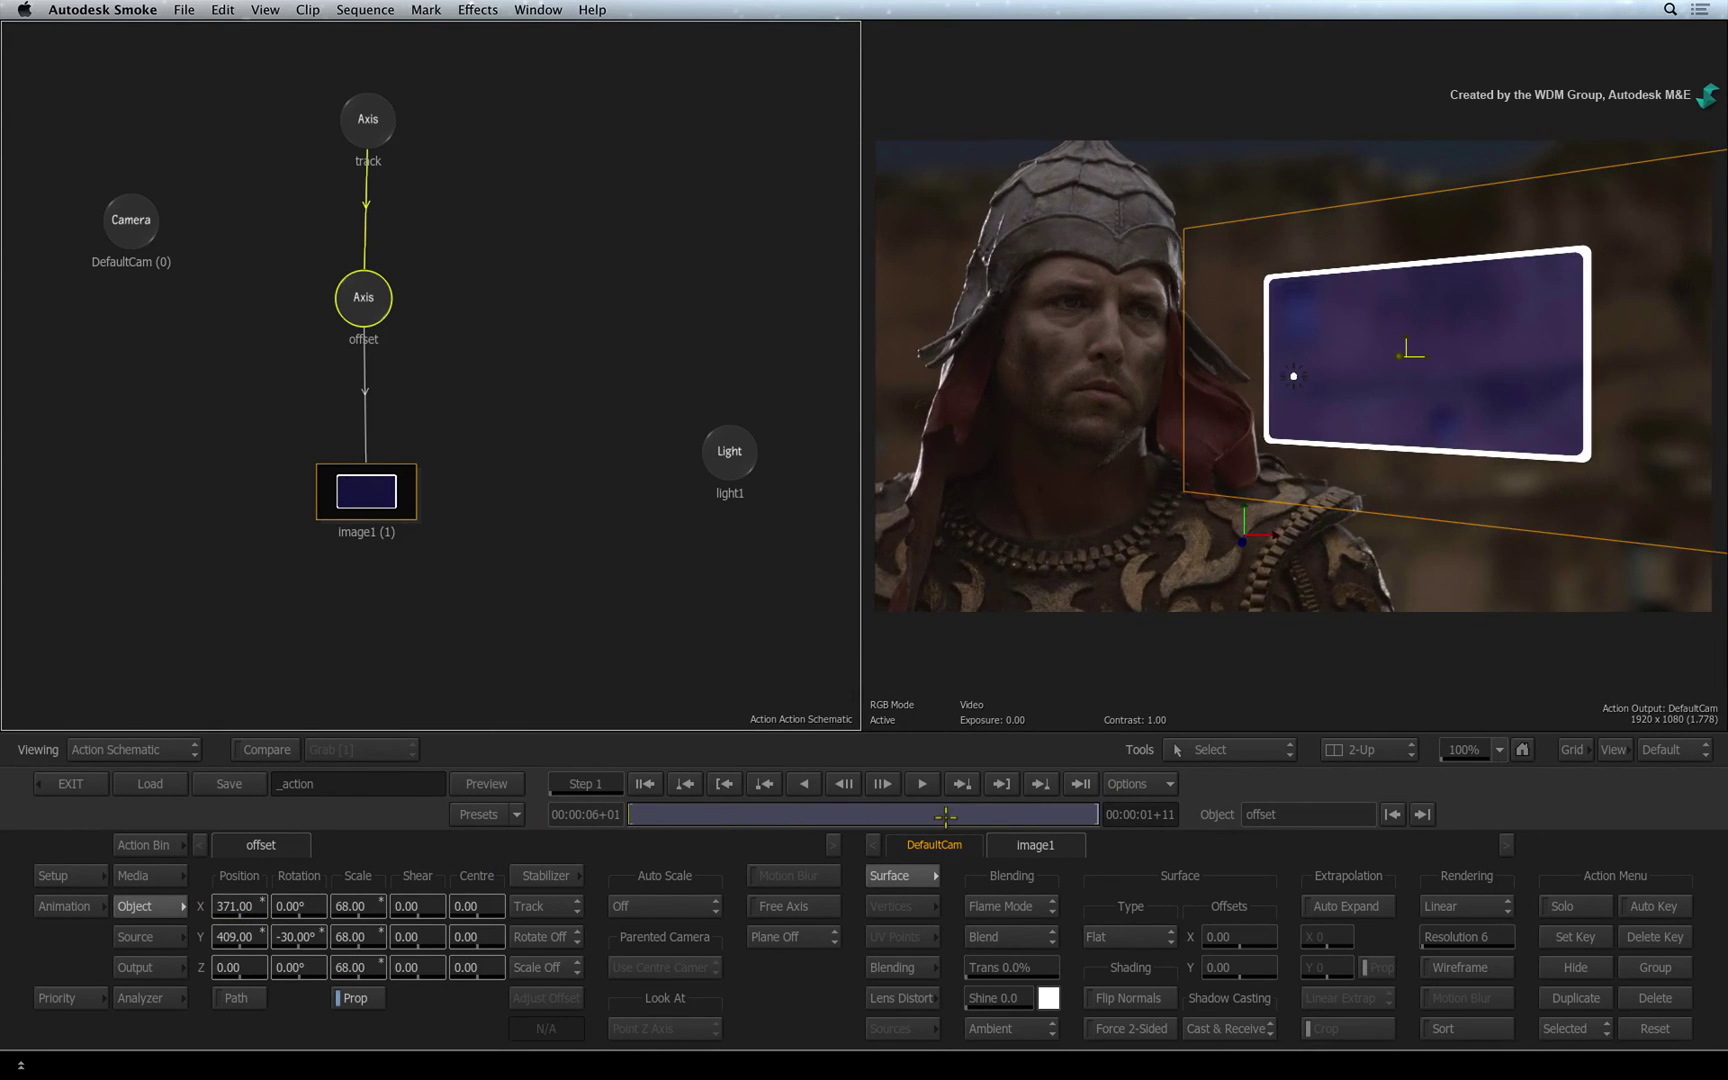
drag(955, 815, 541, 832)
drag(368, 132, 366, 111)
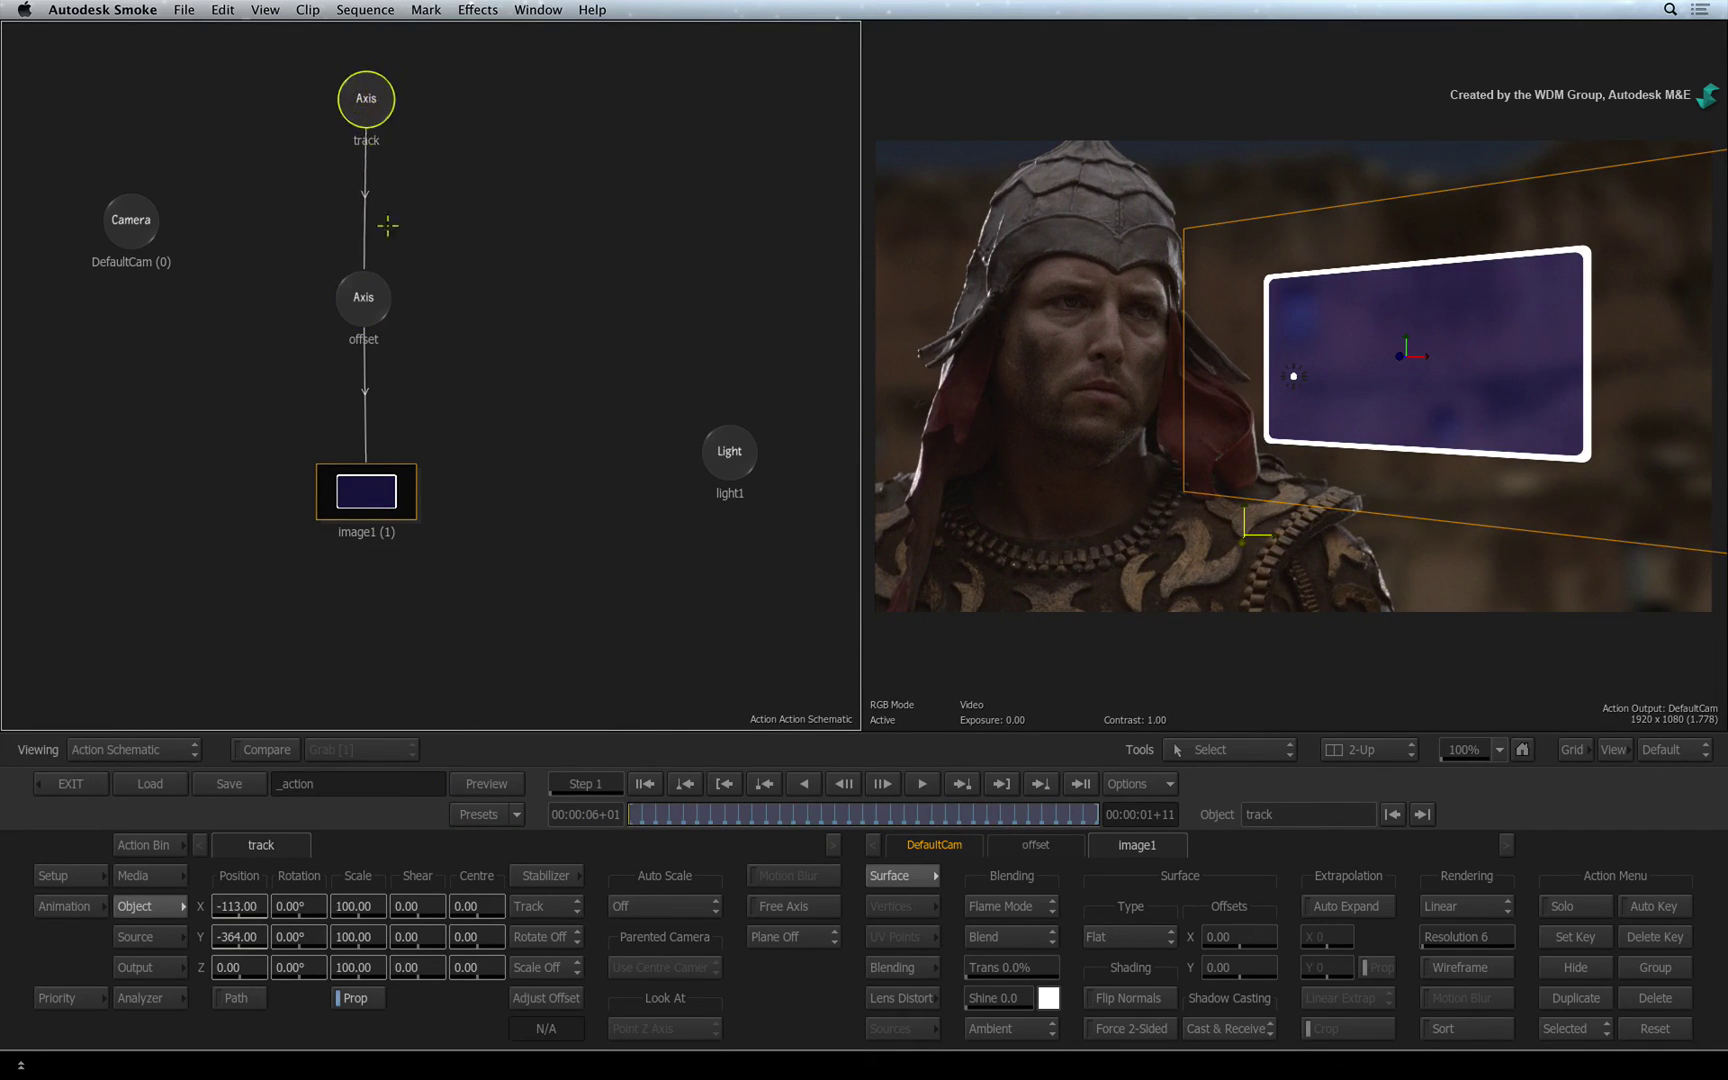
drag(366, 308, 364, 303)
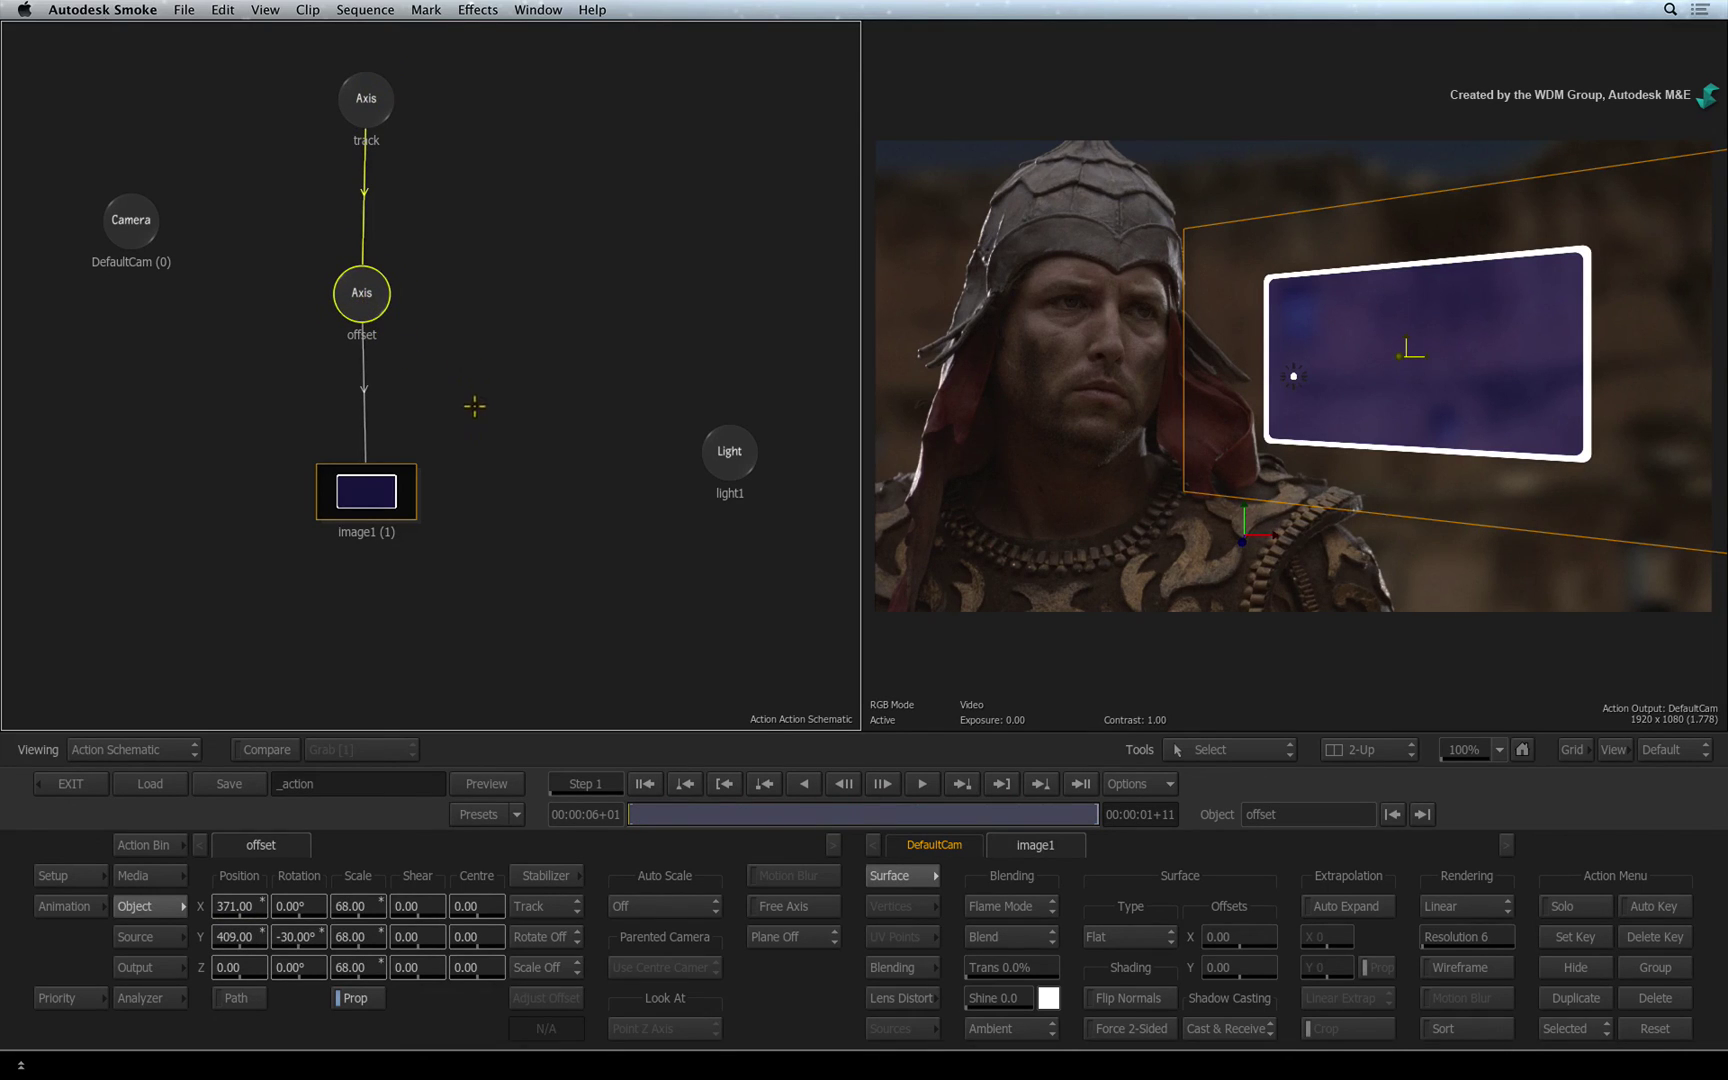
- Exit Action, play the X-Ball Gladiator 3 sequence, then play it in the full-screen player
click(78, 784)
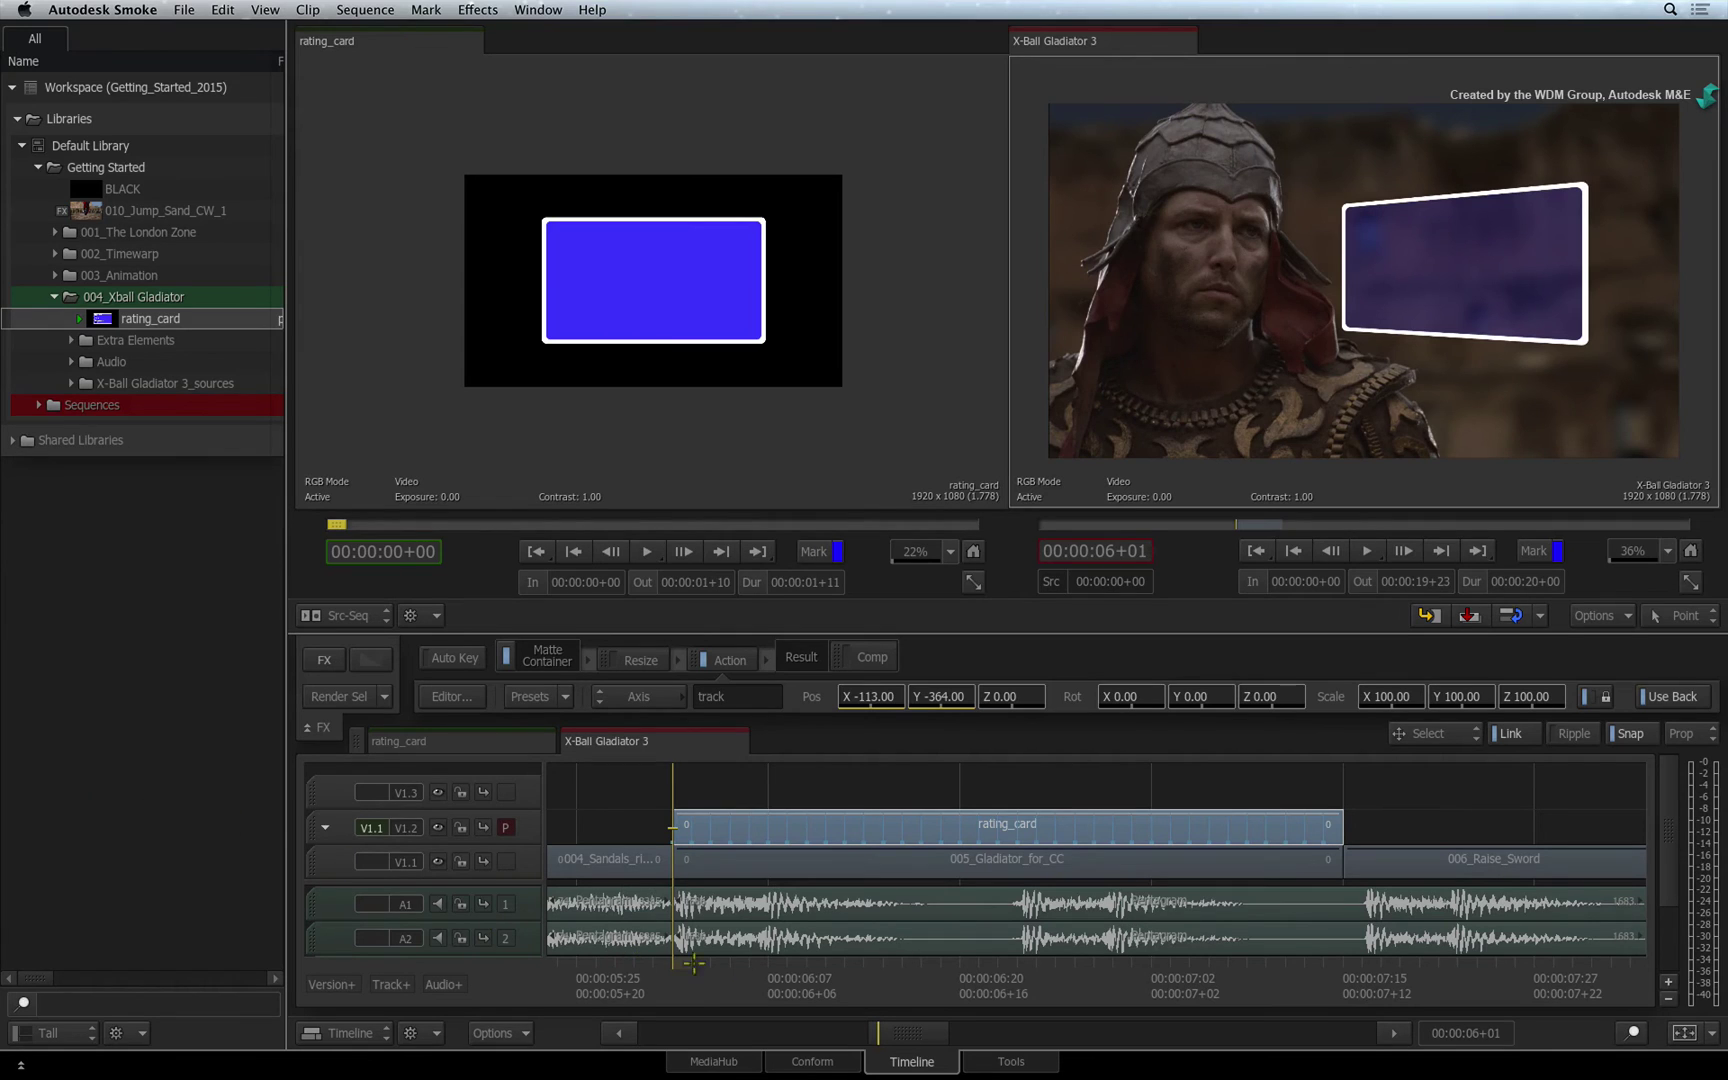
key(space)
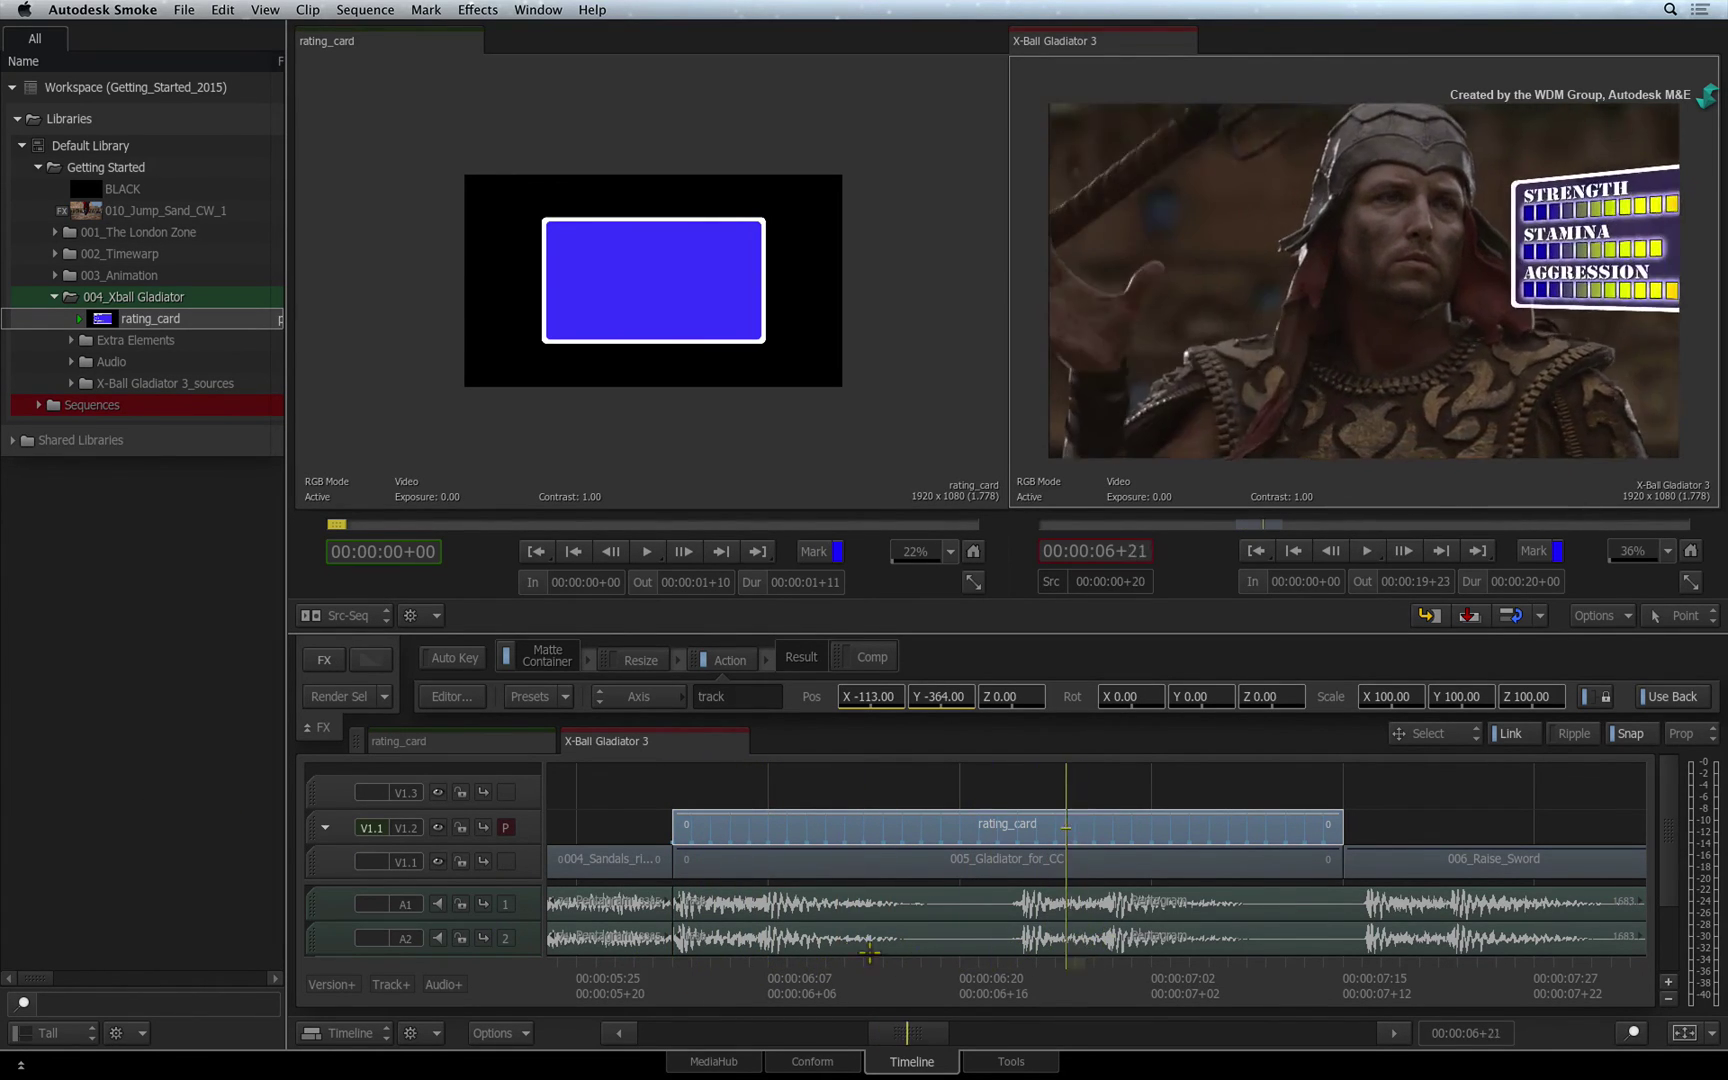
key(Left)
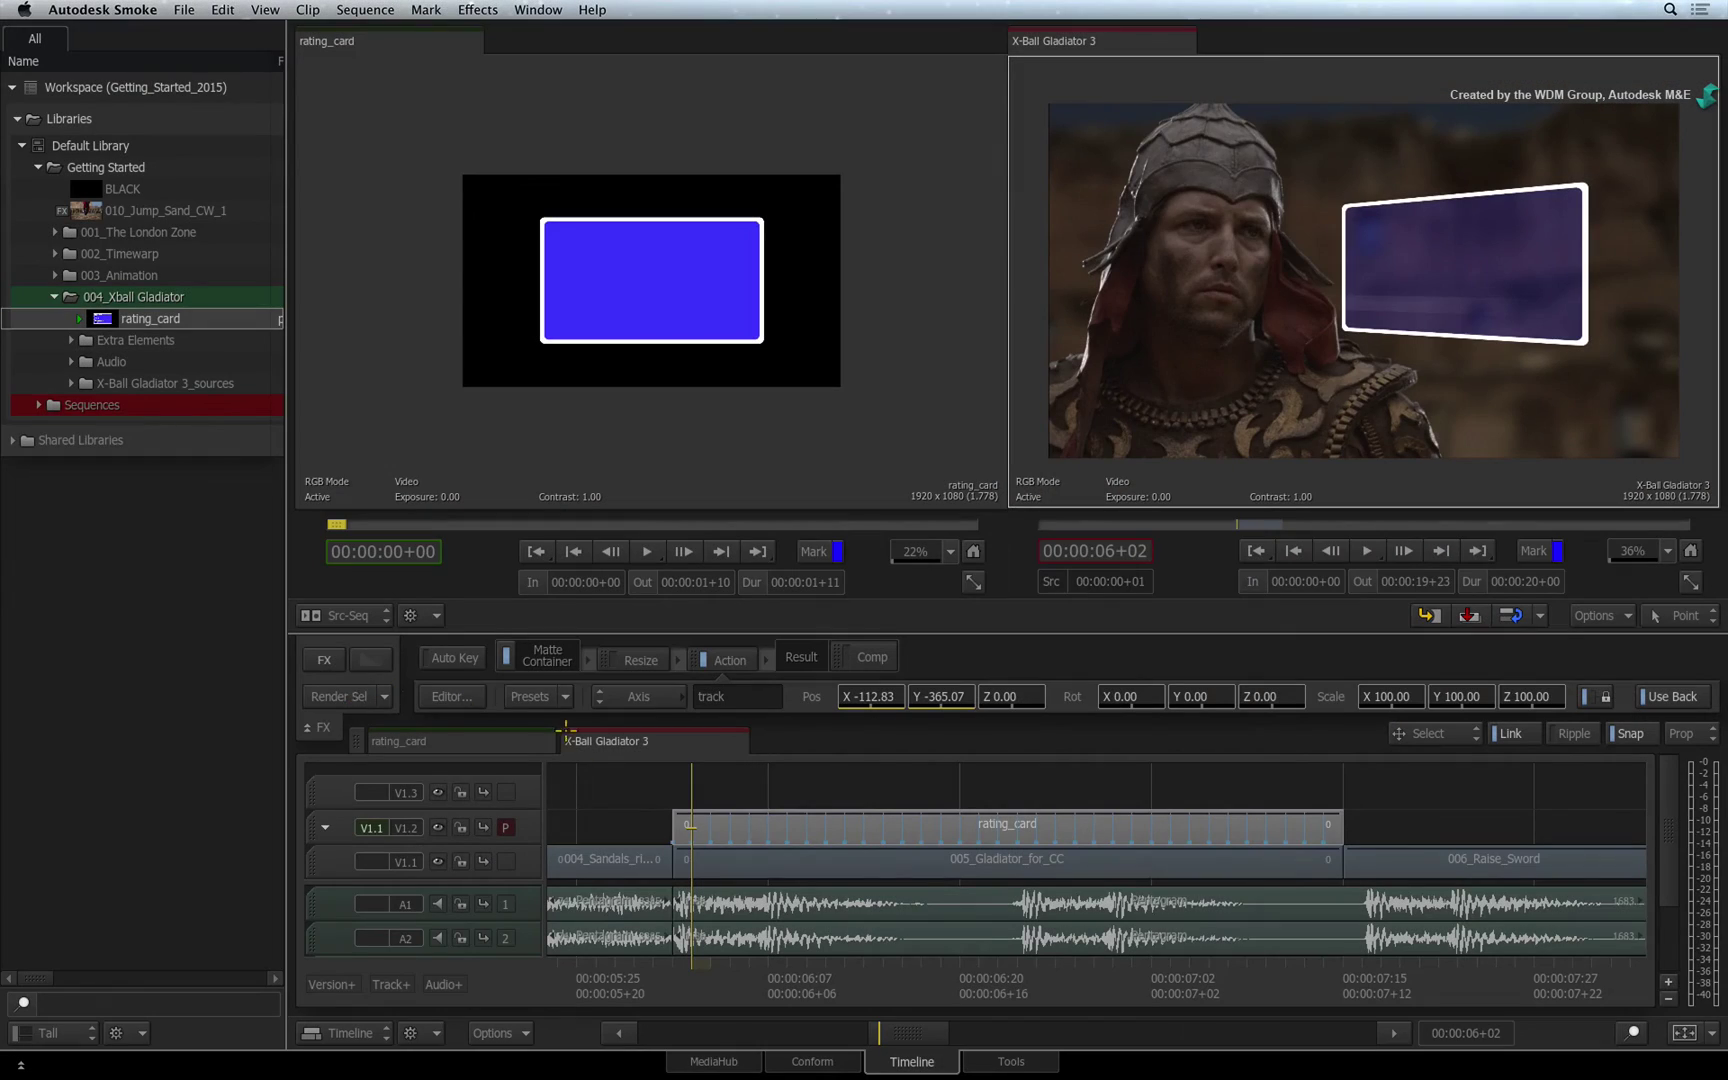
key(grave)
key(space)
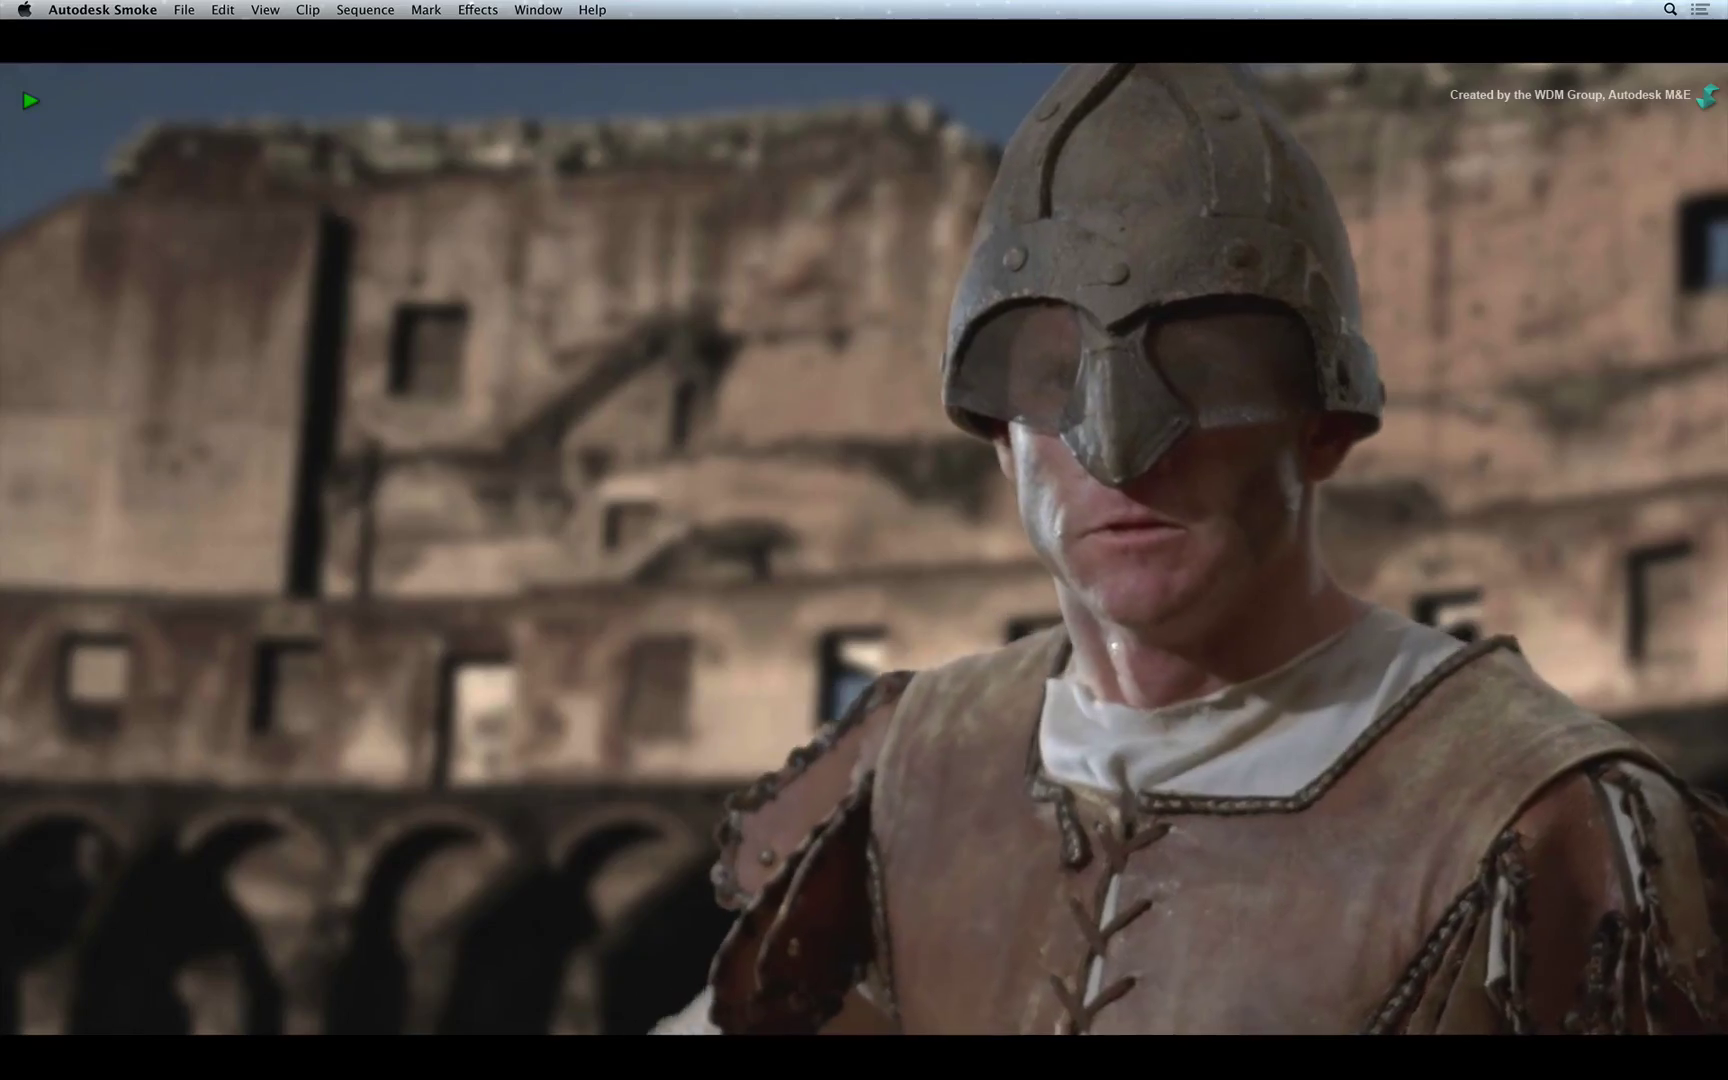